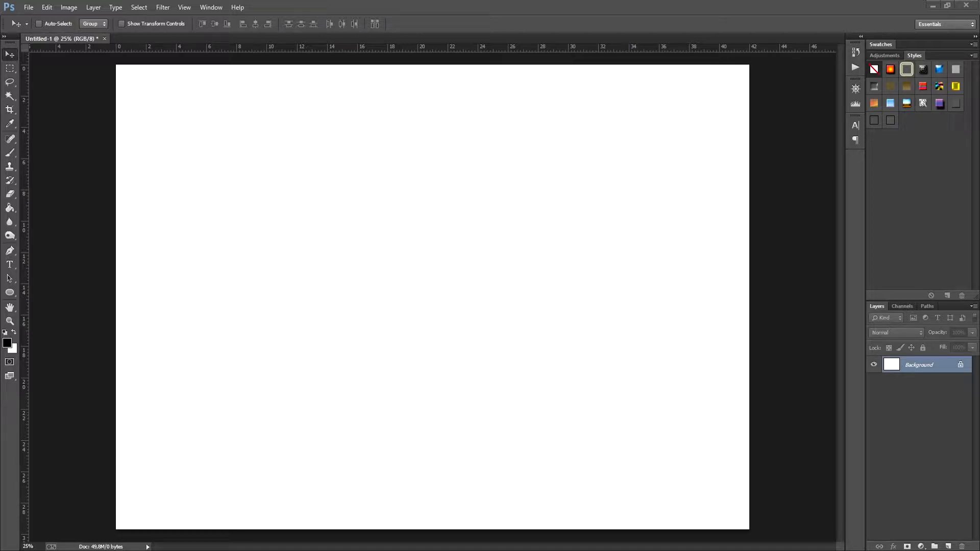
Add a new layer and sketch a tall portrait frame with the Brush tool on the left half of the canvas
left_click(947, 546)
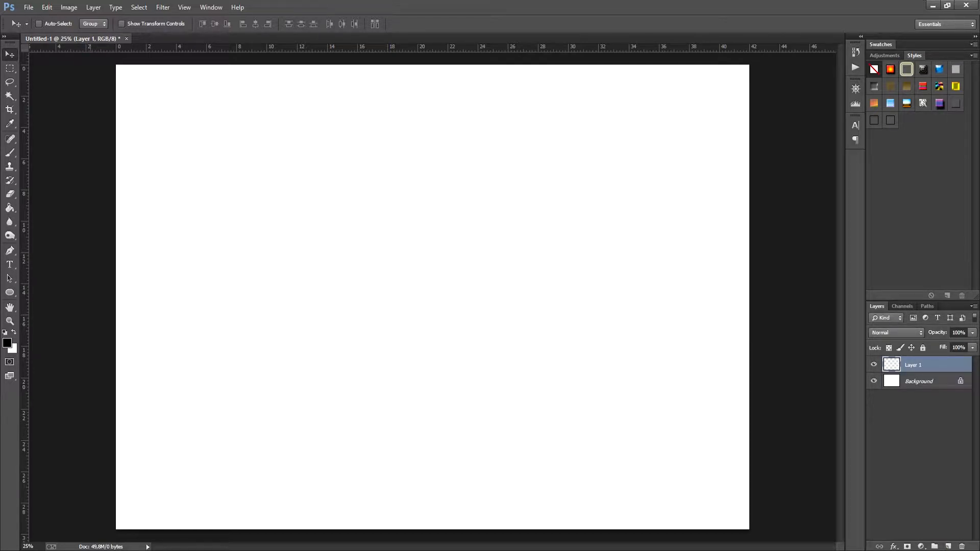
key("b")
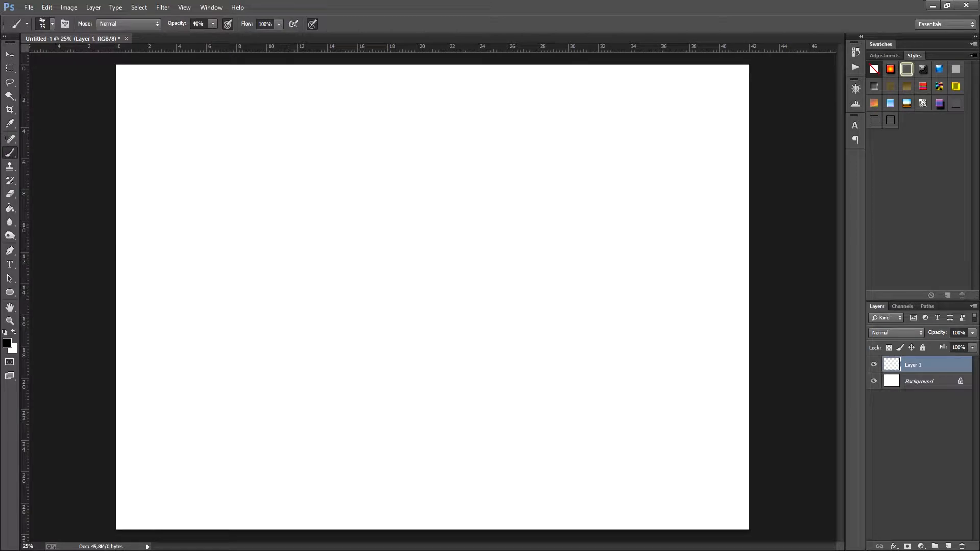
left_click_drag(270, 295, 270, 394)
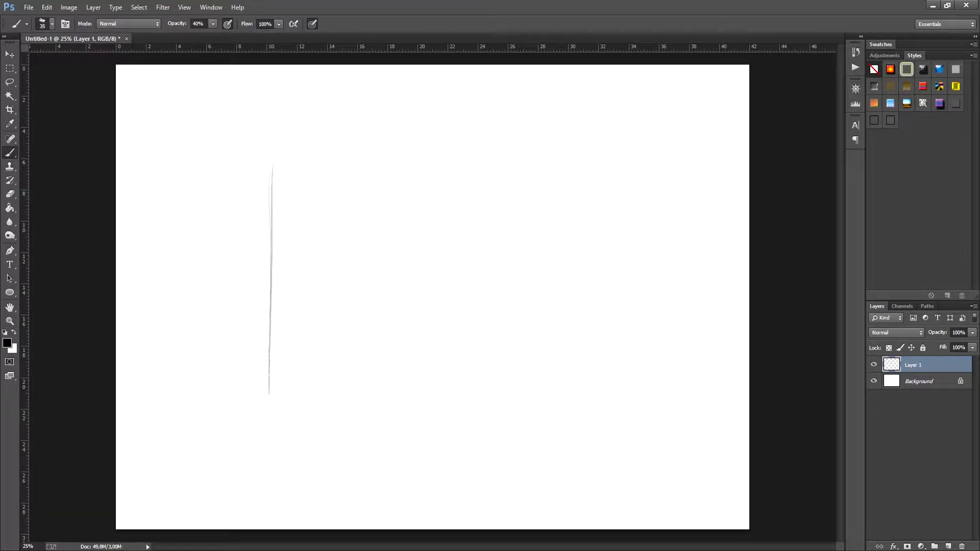
mouse_move(271, 170)
left_mouse_down()
mouse_move(429, 165)
mouse_move(401, 399)
left_mouse_up()
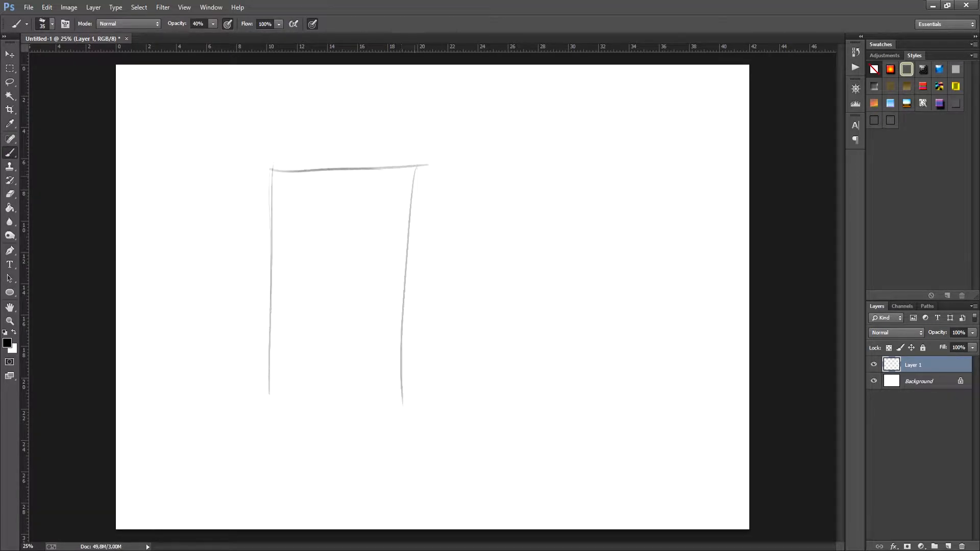
left_click_drag(414, 179, 399, 420)
left_click_drag(273, 392, 401, 393)
left_click_drag(275, 398, 423, 382)
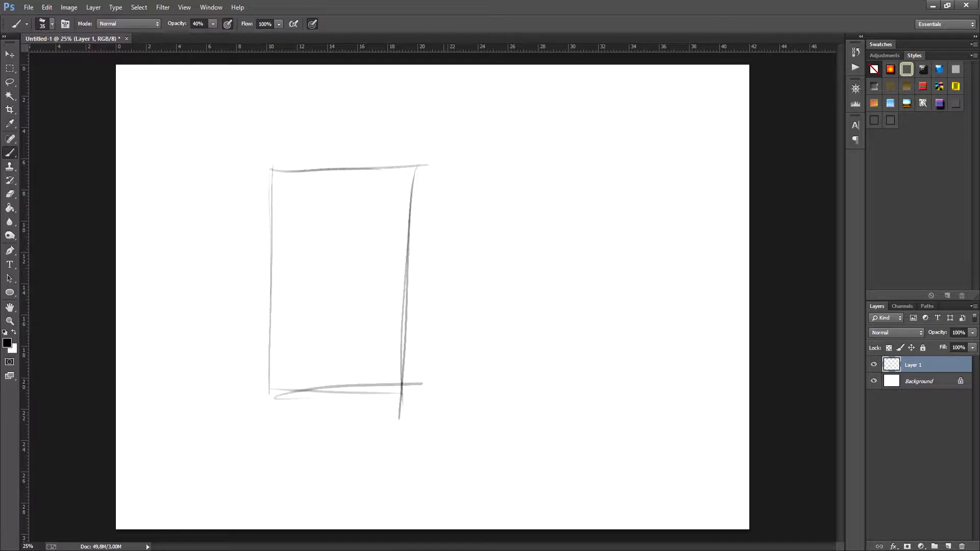
Sketch a landscape-format frame beside the portrait frame
left_click_drag(446, 235, 445, 350)
left_click_drag(446, 225, 595, 229)
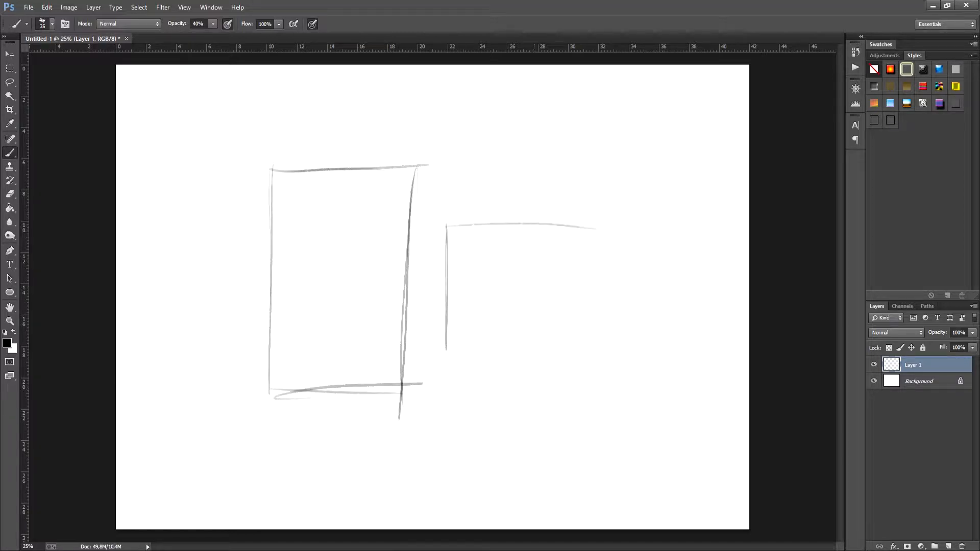
mouse_move(474, 234)
left_mouse_down()
mouse_move(666, 223)
mouse_move(647, 345)
left_mouse_up()
left_click_drag(652, 233, 643, 358)
left_click_drag(443, 351, 599, 357)
mouse_move(490, 360)
left_mouse_down()
mouse_move(653, 356)
mouse_move(644, 346)
left_mouse_up()
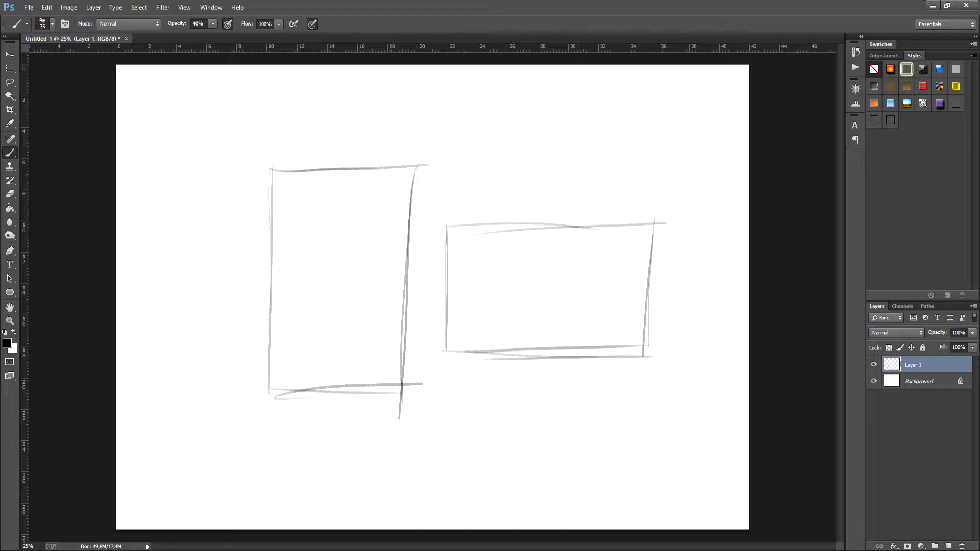
Draw a vertical double-headed arrow beside the portrait frame and a horizontal one above the landscape frame
left_click_drag(237, 240, 234, 308)
left_click_drag(235, 272, 226, 259)
left_click_drag(239, 226, 243, 251)
left_click_drag(231, 288, 238, 292)
mouse_move(513, 206)
left_mouse_down()
mouse_move(590, 203)
mouse_move(500, 208)
left_mouse_up()
left_click_drag(502, 209, 523, 206)
mouse_move(582, 196)
left_mouse_down()
mouse_move(605, 205)
mouse_move(577, 211)
left_mouse_up()
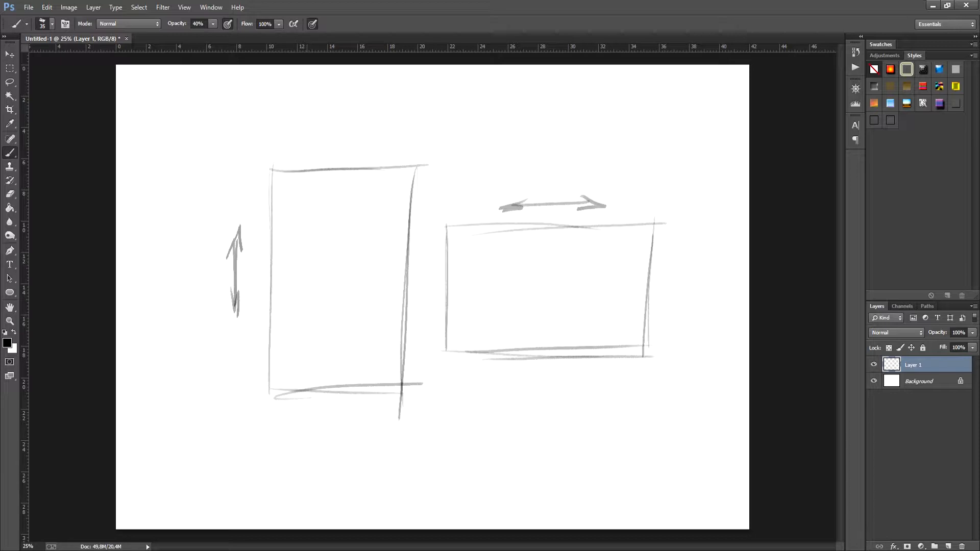
Sketch two overlapping hill lines and a full sun with rays inside the portrait frame
left_click_drag(270, 343, 405, 288)
left_click_drag(274, 285, 355, 307)
mouse_move(357, 222)
left_mouse_down()
mouse_move(366, 216)
mouse_move(340, 227)
left_mouse_up()
left_click_drag(377, 270, 378, 278)
left_click_drag(390, 257, 396, 262)
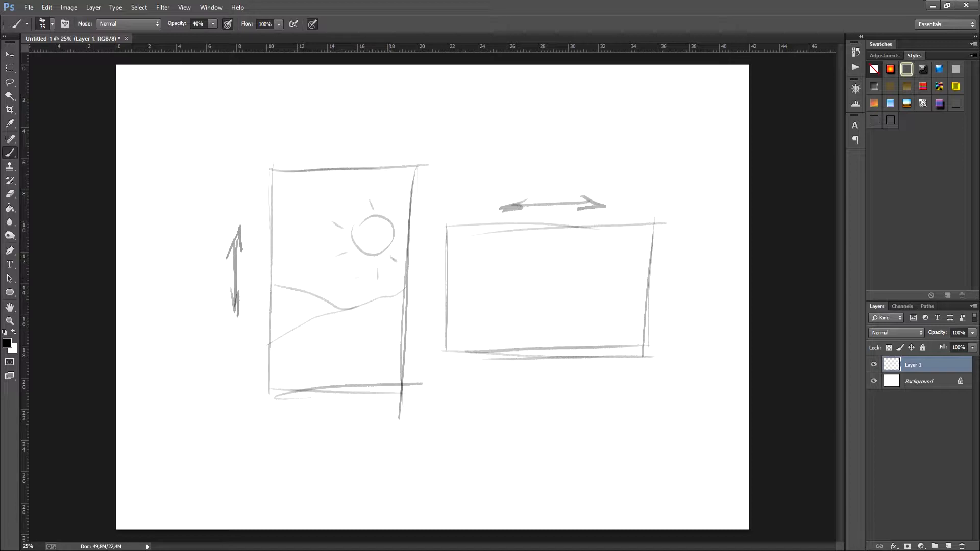
Sketch sloping hills and a half sun with rays on the horizon inside the landscape frame
mouse_move(446, 296)
left_mouse_down()
mouse_move(581, 348)
mouse_move(641, 307)
left_mouse_up()
mouse_move(584, 320)
left_mouse_down()
mouse_move(628, 312)
mouse_move(580, 315)
mouse_move(593, 299)
left_mouse_up()
left_click_drag(603, 279, 605, 290)
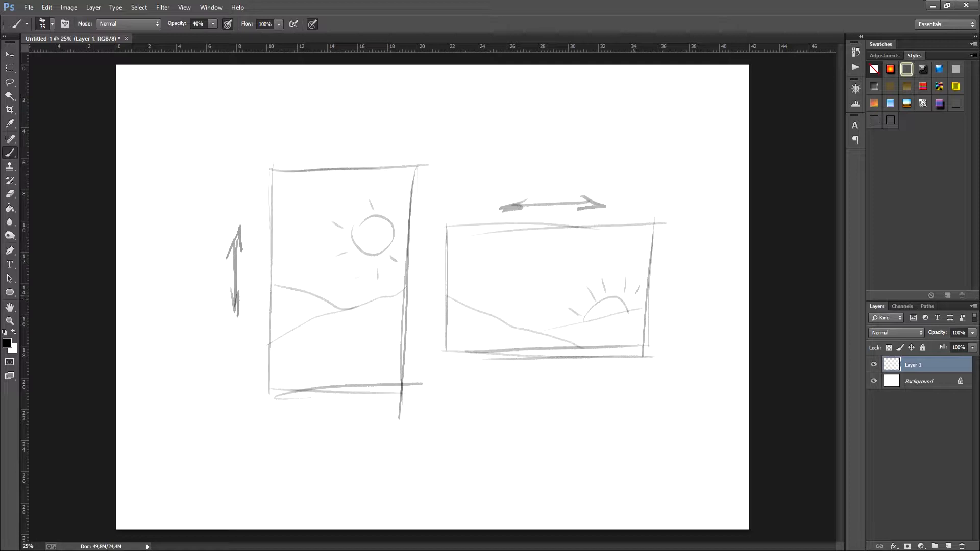
Scale the sketches to about 69% width and 57% height and move them to the canvas's upper-left area
key("ctrl+t")
mouse_move(662, 160)
left_mouse_down()
mouse_move(584, 227)
mouse_move(516, 249)
left_mouse_up()
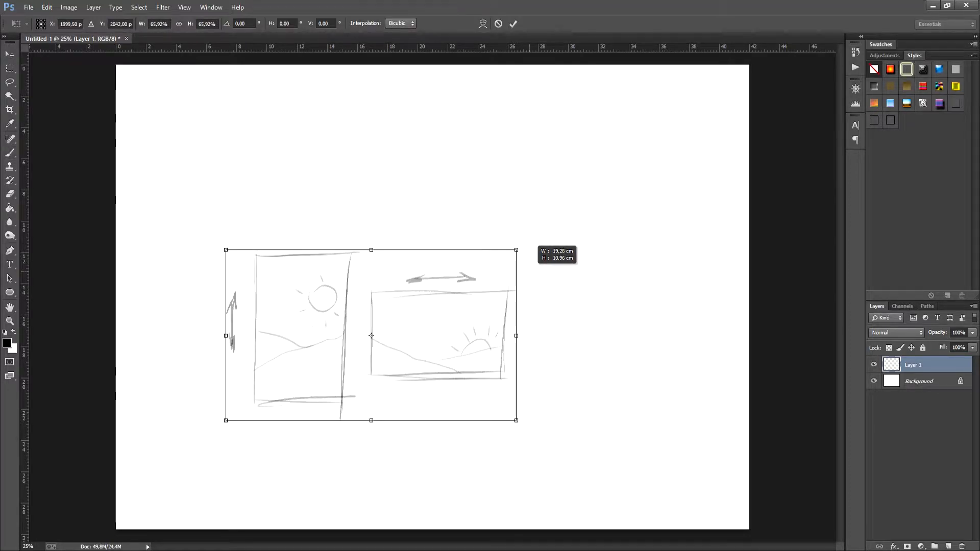
mouse_move(443, 292)
left_mouse_down()
mouse_move(358, 179)
mouse_move(382, 171)
left_mouse_up()
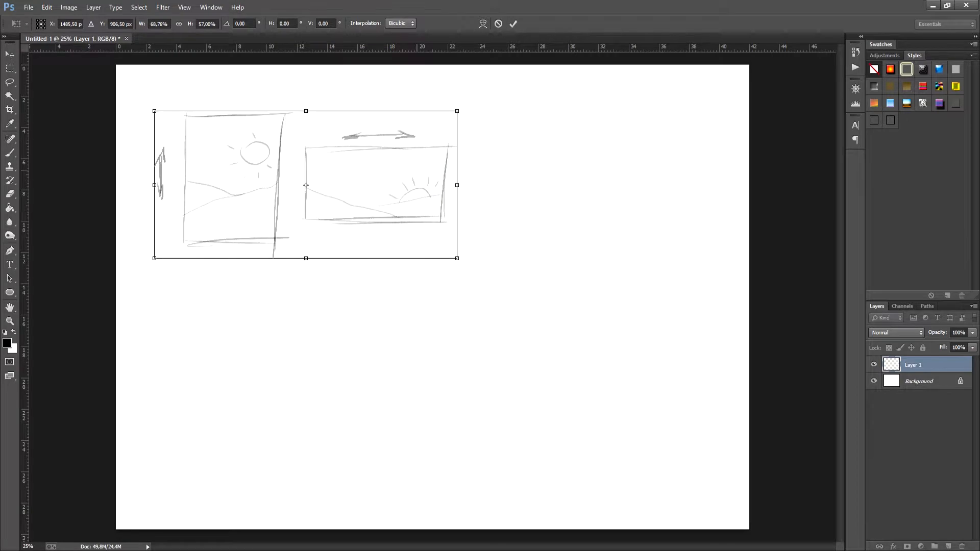
key("Return")
Brush a tall diamond-shaped frame and a round frame on the right half of the canvas
key("b")
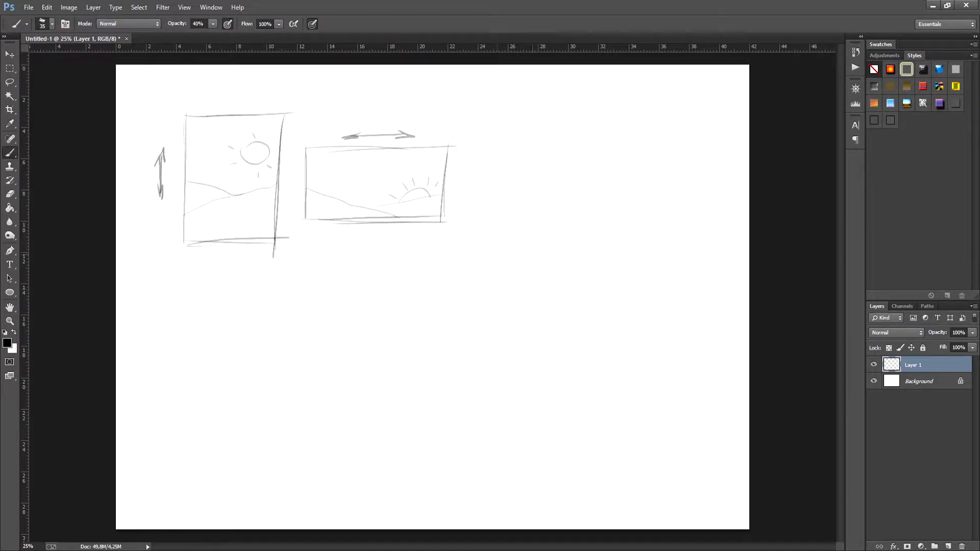
mouse_move(520, 232)
left_mouse_down()
mouse_move(496, 285)
mouse_move(541, 370)
left_mouse_up()
left_click_drag(495, 291, 536, 368)
mouse_move(535, 210)
left_mouse_down()
mouse_move(576, 280)
mouse_move(535, 372)
left_mouse_up()
mouse_move(704, 240)
left_mouse_down()
mouse_move(629, 249)
mouse_move(683, 229)
mouse_move(645, 342)
left_mouse_up()
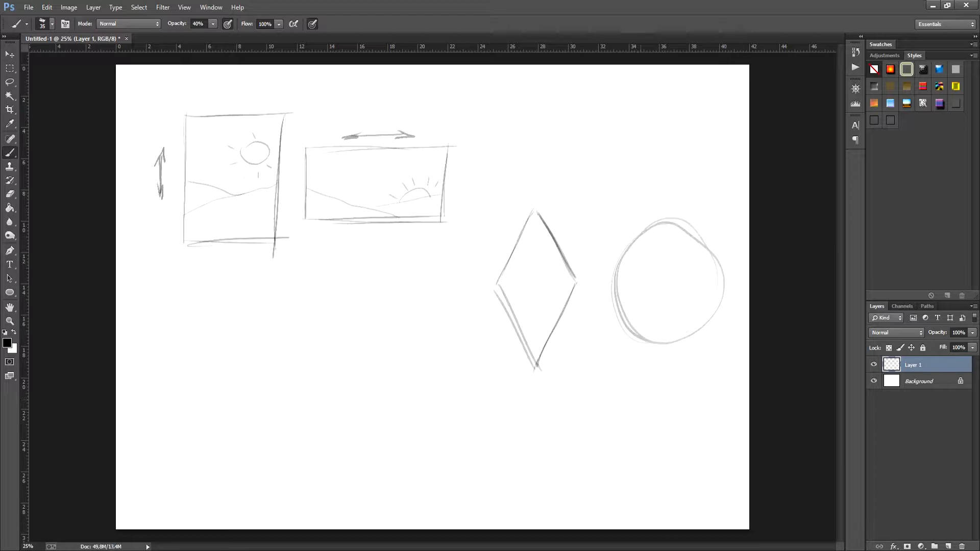
Sketch an irregular frame with a straight top and jagged lower edge below the diamond and circle
mouse_move(586, 376)
left_mouse_down()
mouse_move(569, 421)
mouse_move(603, 487)
left_mouse_up()
mouse_move(587, 376)
left_mouse_down()
mouse_move(653, 432)
mouse_move(663, 457)
mouse_move(605, 485)
left_mouse_up()
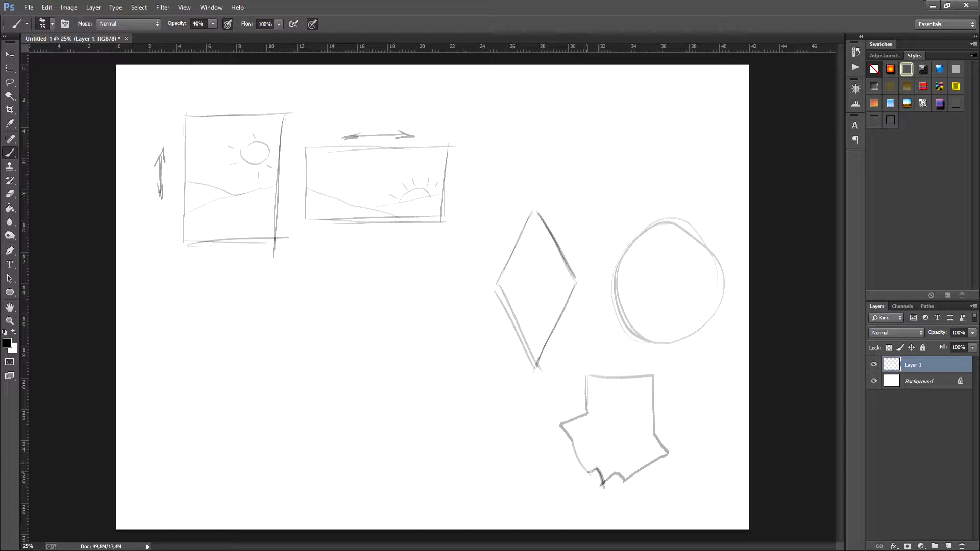
left_click_drag(570, 442, 587, 475)
mouse_move(565, 422)
left_mouse_down()
mouse_move(582, 382)
mouse_move(651, 376)
left_mouse_up()
Hide Layer 1, add a new layer and sketch a small portrait frame near the canvas's left edge
left_click(873, 364)
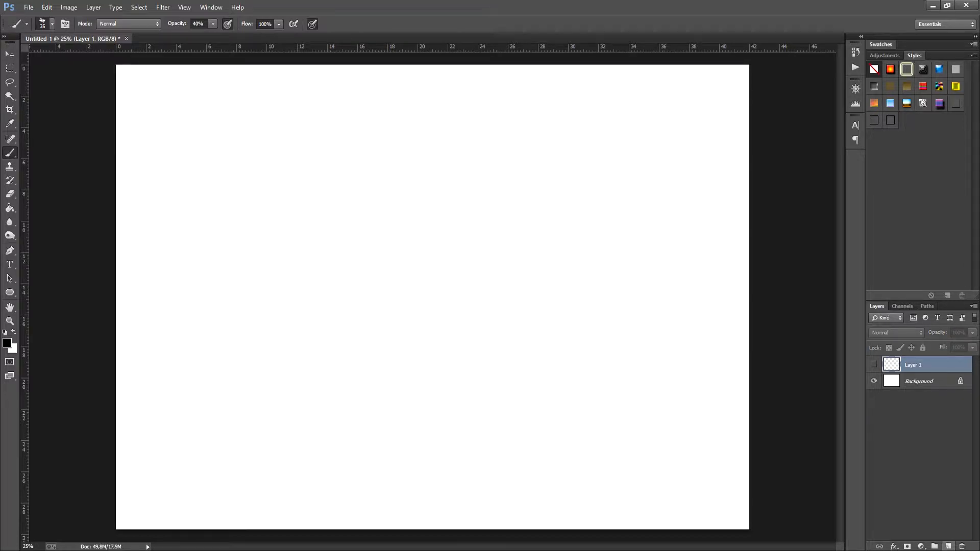
left_click(947, 546)
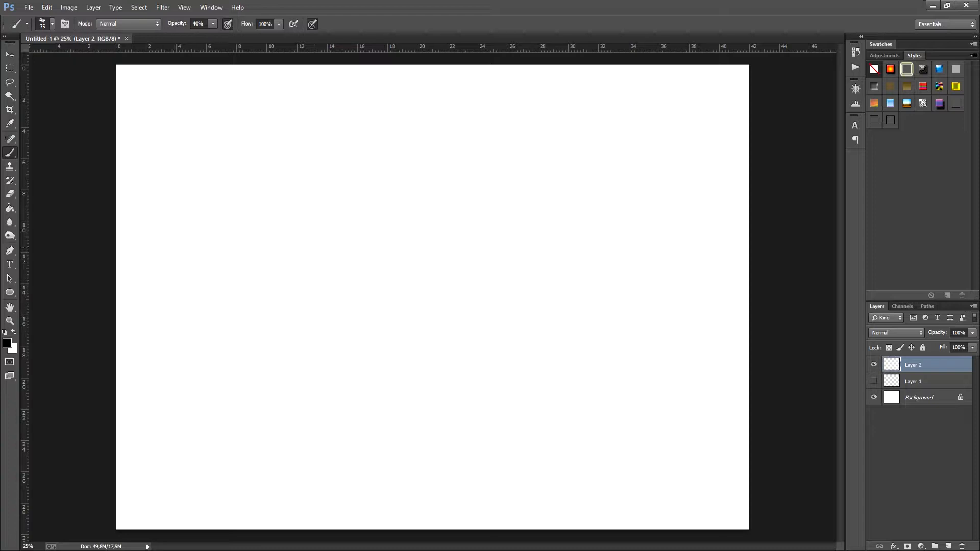
left_click_drag(172, 220, 173, 296)
left_click_drag(173, 217, 173, 315)
left_click_drag(173, 211, 172, 334)
mouse_move(176, 212)
left_mouse_down()
mouse_move(268, 209)
mouse_move(262, 346)
left_mouse_up()
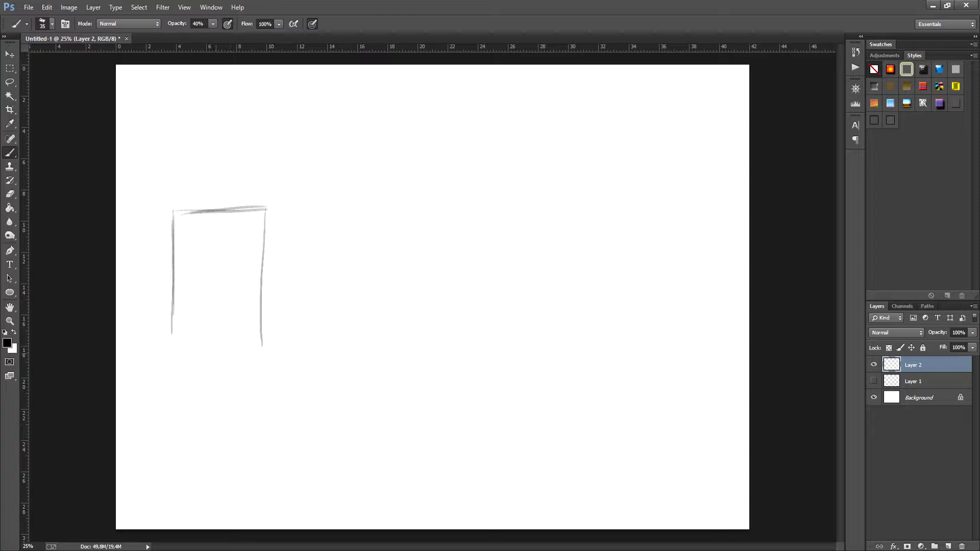
mouse_move(181, 350)
left_mouse_down()
mouse_move(263, 344)
mouse_move(255, 344)
left_mouse_up()
Sketch a second portrait frame of similar size to the right of the first
left_click_drag(306, 214, 313, 352)
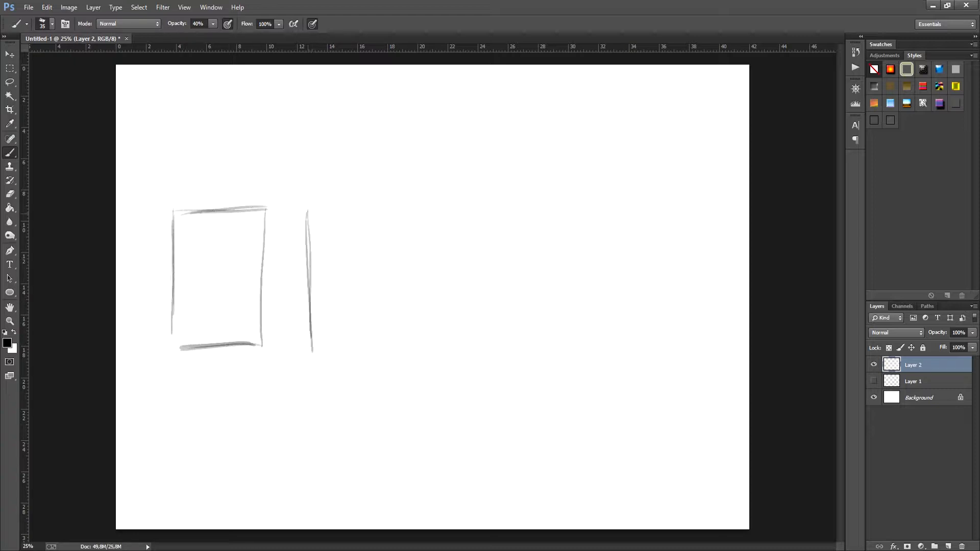
left_click_drag(320, 212, 389, 219)
mouse_move(310, 213)
left_mouse_down()
mouse_move(389, 219)
mouse_move(391, 209)
mouse_move(396, 340)
left_mouse_up()
left_click_drag(391, 209, 397, 345)
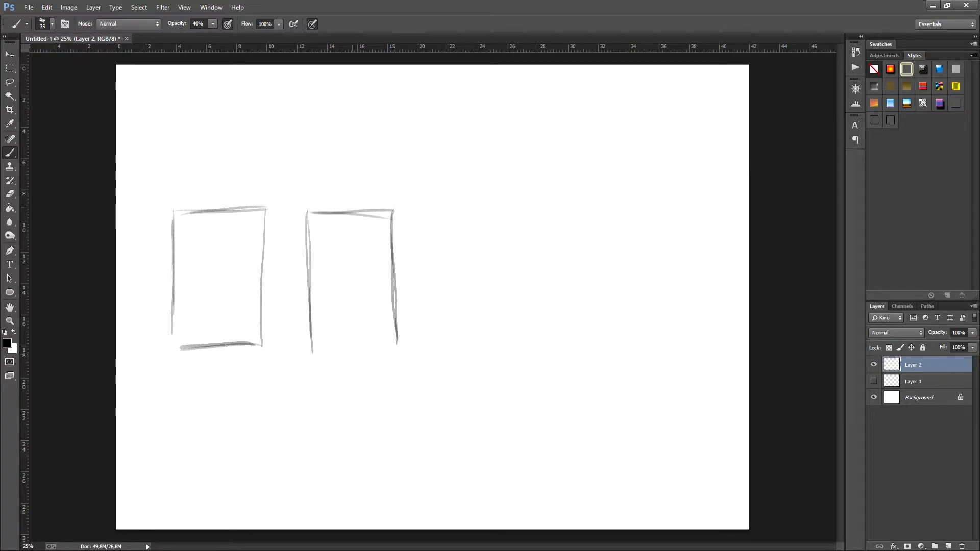
mouse_move(313, 348)
left_mouse_down()
mouse_move(395, 346)
mouse_move(377, 345)
left_mouse_up()
Sketch a third and a fourth portrait frame to complete the row across the canvas
mouse_move(439, 218)
left_mouse_down()
mouse_move(443, 338)
mouse_move(457, 210)
mouse_move(536, 208)
left_mouse_up()
left_click_drag(528, 211, 529, 351)
left_click_drag(448, 350, 526, 346)
mouse_move(589, 209)
left_mouse_down()
mouse_move(592, 349)
mouse_move(672, 208)
left_mouse_up()
left_click_drag(674, 207, 671, 352)
left_click_drag(673, 228, 670, 338)
left_click_drag(592, 346, 660, 344)
left_click_drag(582, 346, 661, 343)
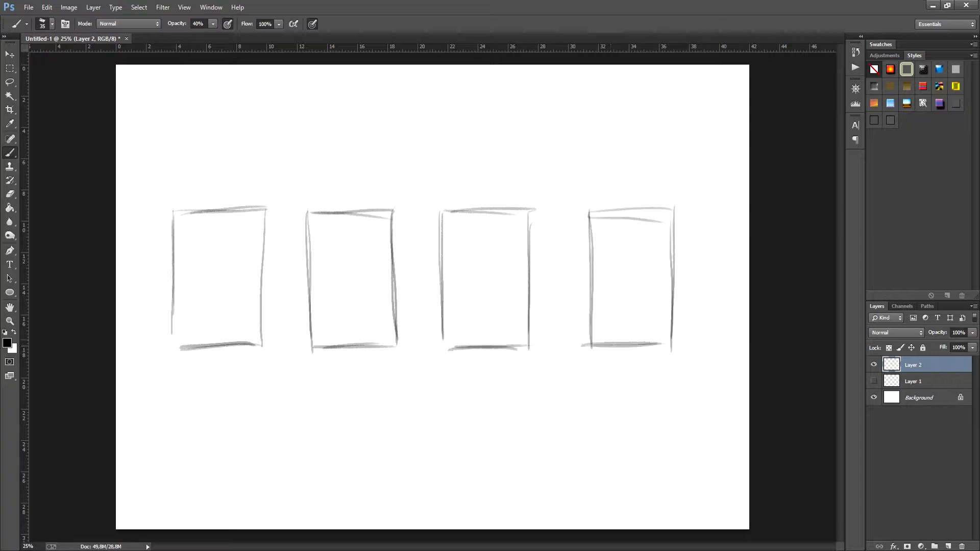
Sketch a low horizon line and a sun with rays in the first frame
mouse_move(170, 323)
left_mouse_down()
mouse_move(264, 320)
mouse_move(245, 320)
left_mouse_up()
left_click_drag(225, 240, 215, 229)
left_click_drag(236, 231, 236, 221)
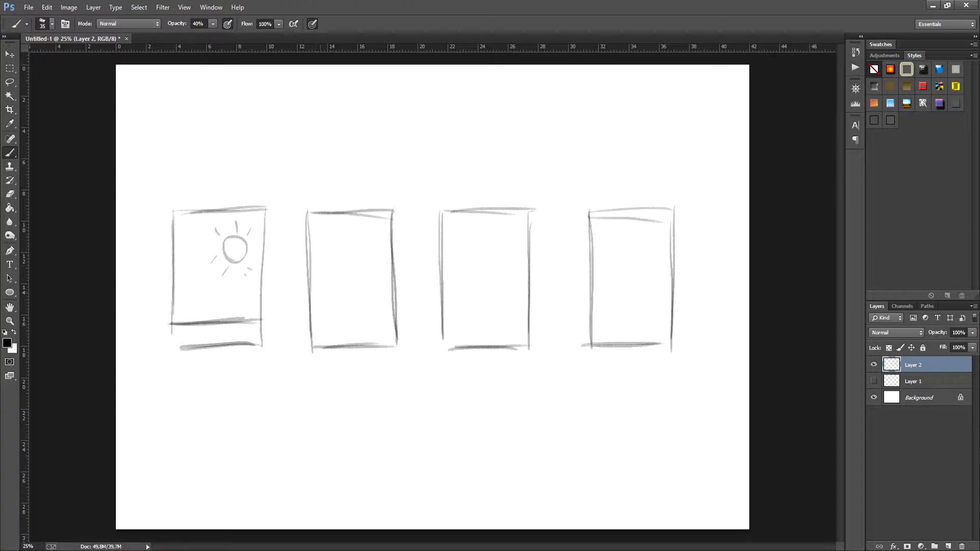
Sketch a high horizon line with a small sun above it in the second frame
left_click_drag(315, 254, 378, 254)
mouse_move(311, 259)
left_mouse_down()
mouse_move(387, 256)
mouse_move(364, 228)
mouse_move(346, 227)
left_mouse_up()
left_click_drag(361, 225, 360, 215)
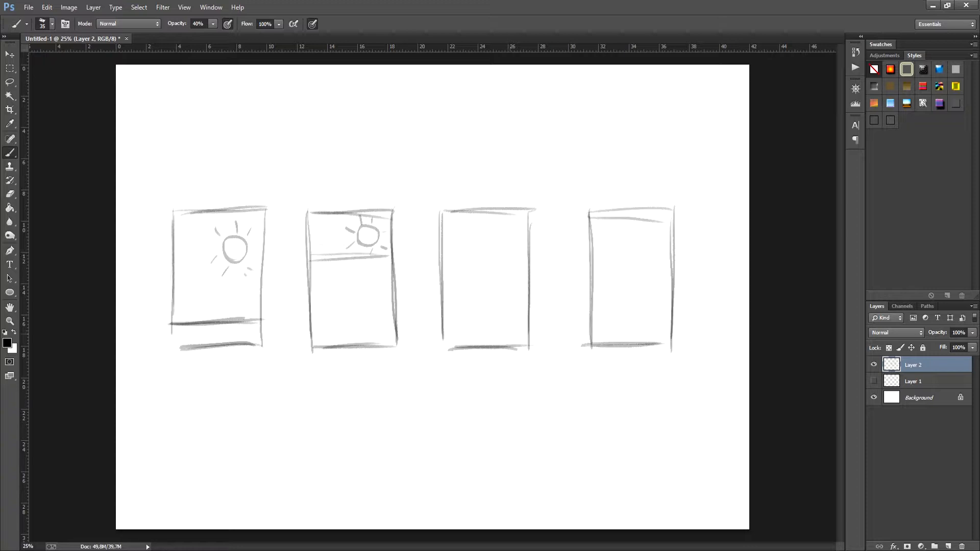
Sketch a mid-height horizon with a sun in the third frame and a rising diagonal horizon with a sun in the fourth
left_click_drag(445, 292, 524, 291)
mouse_move(496, 242)
left_mouse_down()
mouse_move(505, 253)
mouse_move(480, 241)
left_mouse_up()
left_click_drag(495, 227, 525, 253)
left_click_drag(513, 257, 517, 267)
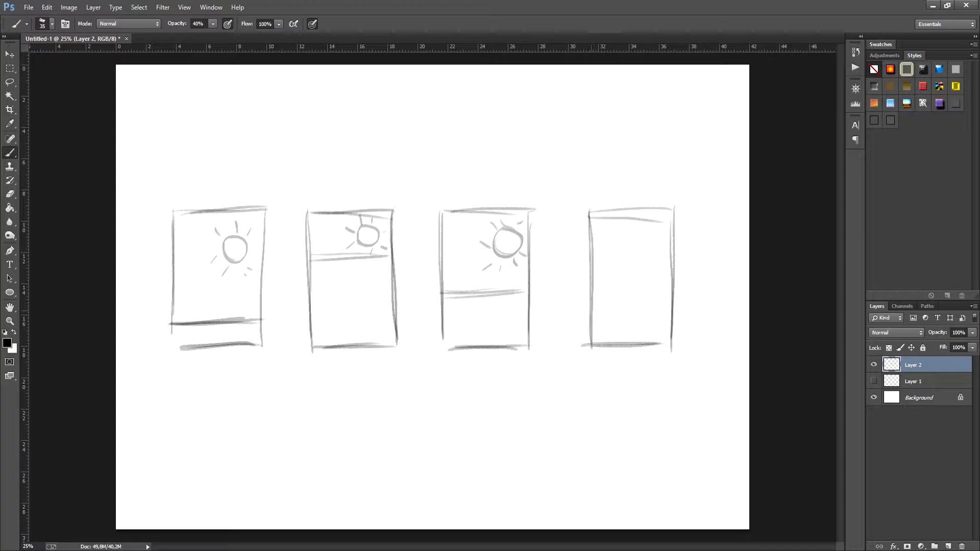
mouse_move(590, 311)
left_mouse_down()
mouse_move(667, 266)
mouse_move(626, 240)
mouse_move(637, 255)
mouse_move(632, 223)
left_mouse_up()
left_click_drag(648, 226, 662, 238)
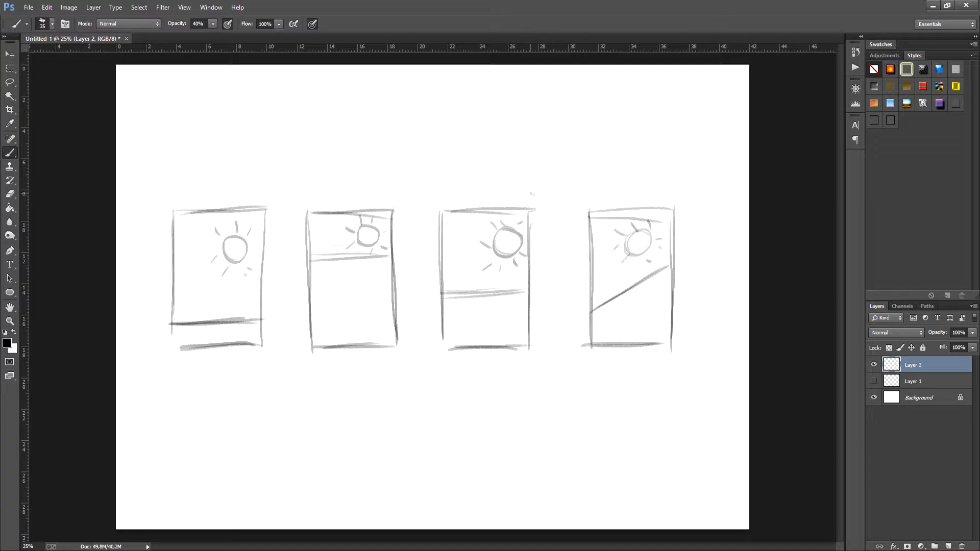
mouse_move(530, 191)
left_mouse_down()
mouse_move(542, 180)
mouse_move(536, 173)
mouse_move(545, 187)
left_mouse_up()
key("ctrl+alt+z")
key("ctrl+alt+z")
key("ctrl+alt+z")
Hide Layer 2, add a new layer and sketch a landscape frame in the canvas's upper-left area
left_click(873, 364)
left_click(948, 546)
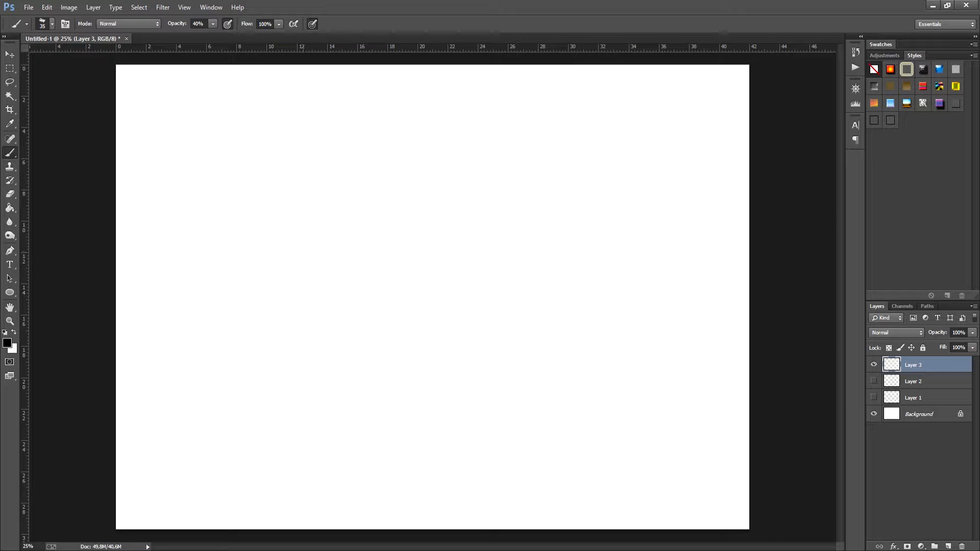
mouse_move(196, 155)
left_mouse_down()
mouse_move(197, 249)
mouse_move(275, 143)
mouse_move(344, 140)
mouse_move(352, 245)
left_mouse_up()
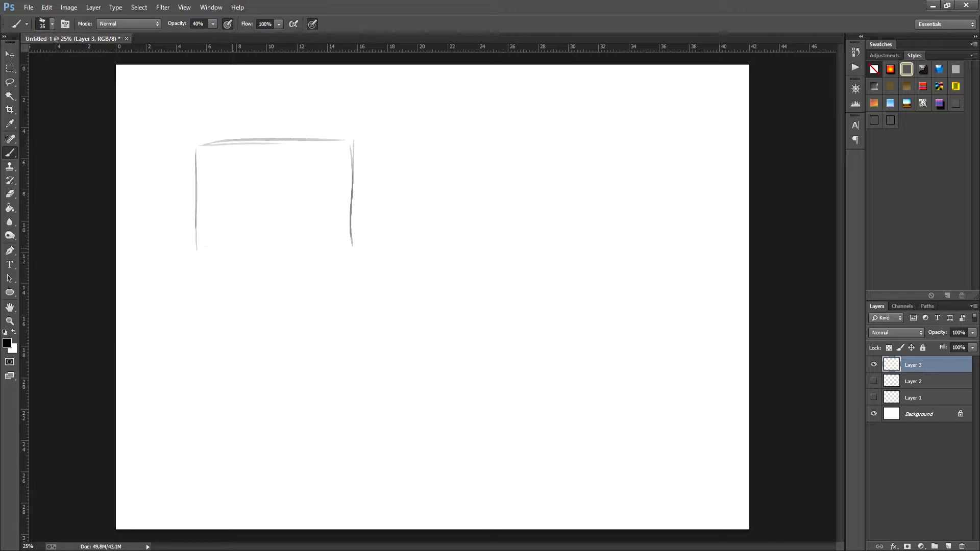
mouse_move(205, 248)
left_mouse_down()
mouse_move(345, 249)
mouse_move(361, 240)
left_mouse_up()
Sketch a horizon line, a large triangle and a small triangle inside the landscape frame
left_click_drag(204, 210, 334, 211)
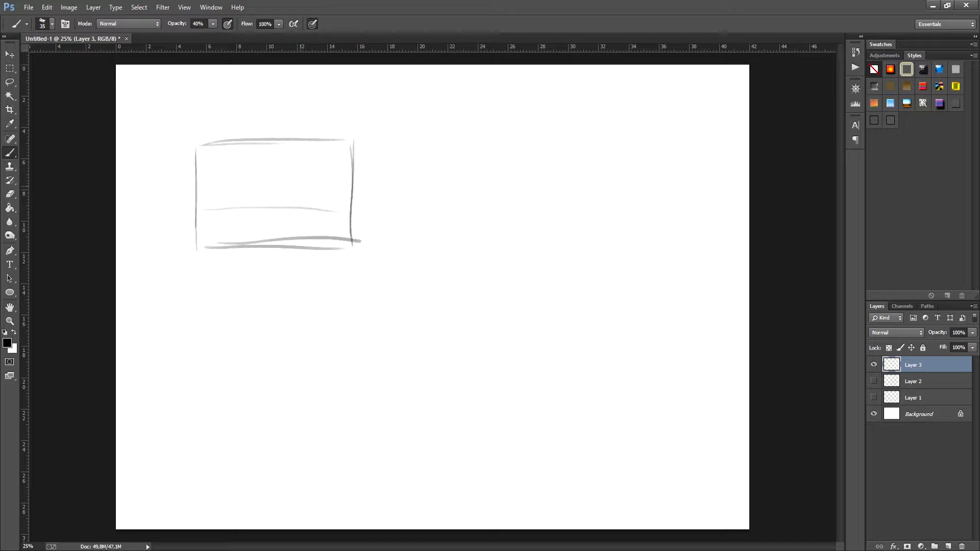
mouse_move(247, 170)
left_mouse_down()
mouse_move(231, 225)
mouse_move(268, 223)
mouse_move(232, 226)
left_mouse_up()
mouse_move(304, 197)
left_mouse_down()
mouse_move(299, 217)
mouse_move(311, 217)
mouse_move(300, 217)
left_mouse_up()
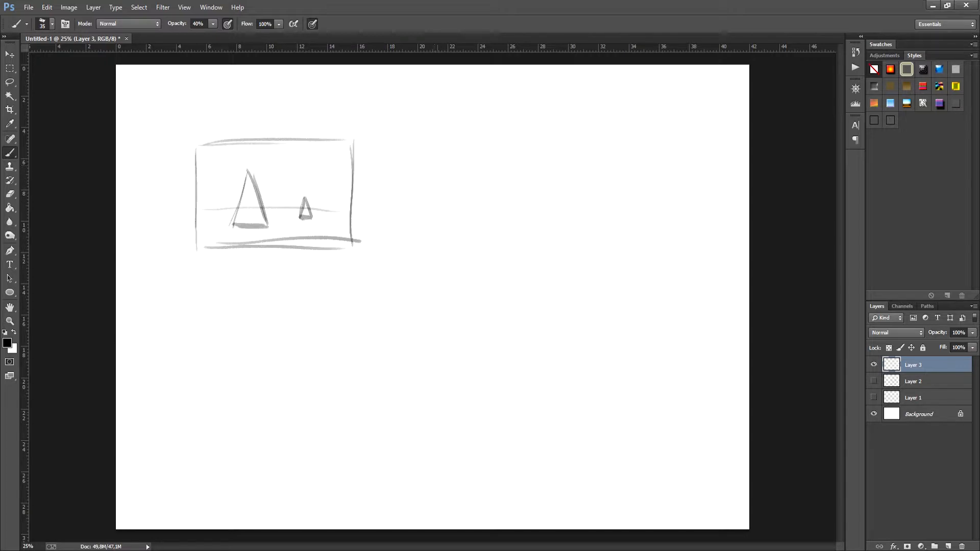
Sketch a second landscape frame to the right of the first, with a low horizon line inside
mouse_move(429, 143)
left_mouse_down()
mouse_move(429, 245)
mouse_move(537, 143)
mouse_move(584, 154)
mouse_move(582, 231)
left_mouse_up()
left_click_drag(584, 143, 581, 246)
left_click_drag(438, 244, 574, 235)
left_click_drag(438, 215, 578, 214)
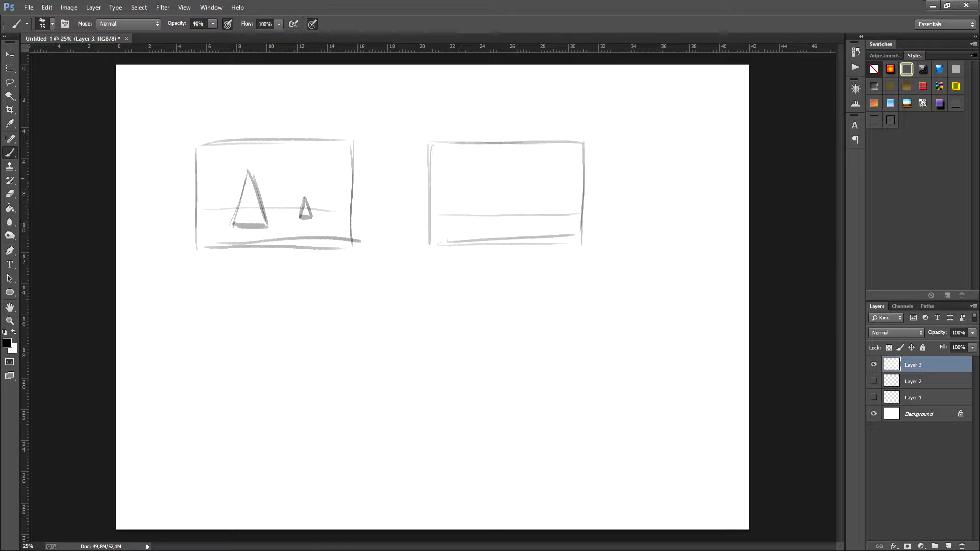
Draw two equally large triangles standing on the horizon in the second landscape frame
mouse_move(453, 217)
left_mouse_down()
mouse_move(463, 173)
mouse_move(450, 225)
left_mouse_up()
left_click_drag(465, 170, 481, 223)
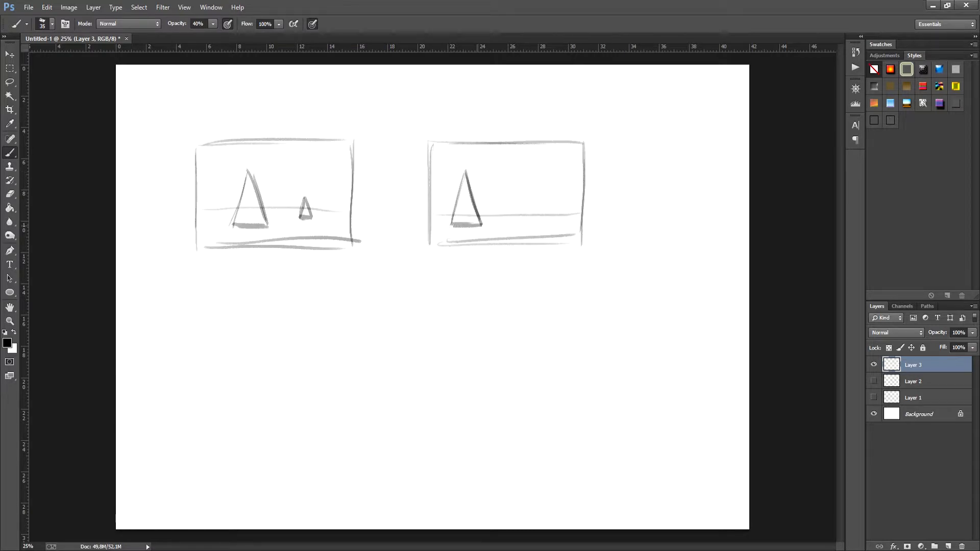
mouse_move(542, 179)
left_mouse_down()
mouse_move(530, 222)
mouse_move(544, 176)
left_mouse_up()
left_click_drag(544, 174, 561, 220)
left_click_drag(543, 174, 559, 219)
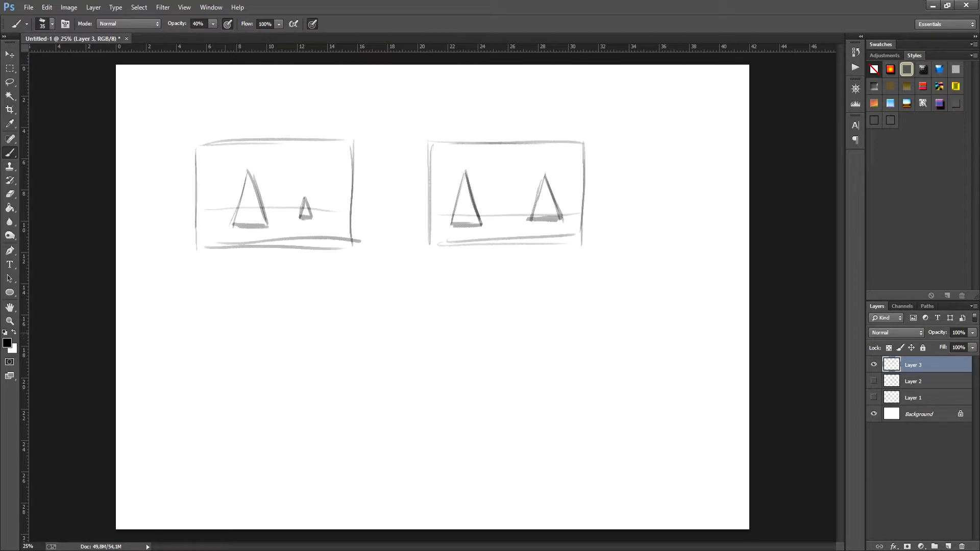
Sketch a third landscape frame below the first one
mouse_move(207, 323)
left_mouse_down()
mouse_move(213, 421)
mouse_move(300, 313)
mouse_move(341, 313)
mouse_move(351, 397)
left_mouse_up()
left_click_drag(346, 312, 347, 419)
mouse_move(205, 403)
left_mouse_down()
mouse_move(358, 399)
mouse_move(342, 395)
left_mouse_up()
Draw two small, similarly sized triangles and a horizon line inside the third landscape frame
mouse_move(235, 364)
left_mouse_down()
mouse_move(233, 383)
mouse_move(243, 381)
left_mouse_up()
mouse_move(233, 384)
left_mouse_down()
mouse_move(243, 383)
mouse_move(233, 380)
left_mouse_up()
left_click_drag(312, 358, 316, 376)
left_click_drag(213, 375, 352, 374)
left_click_drag(289, 375, 343, 376)
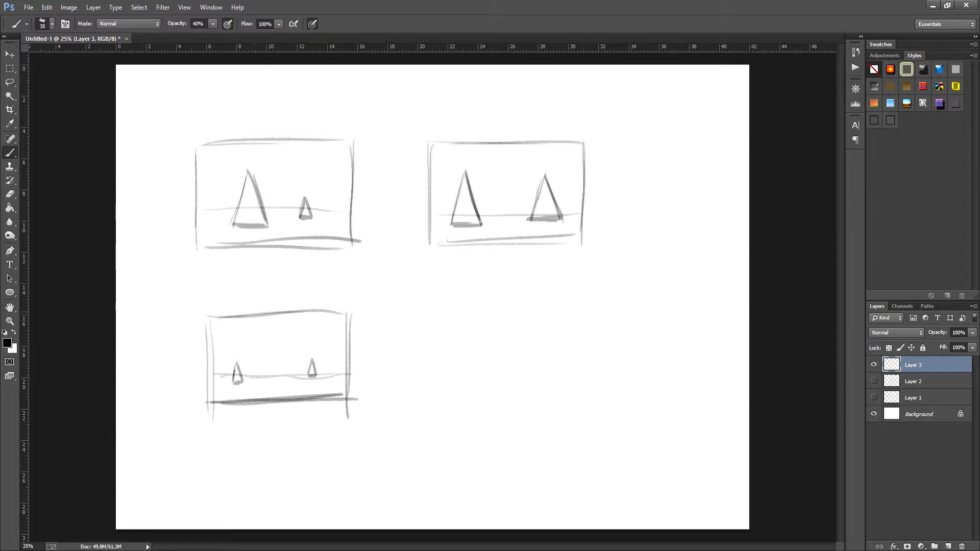
Draw a double-headed arrow with an equals sign linking the lower-left frame to the upper-right frame
left_click_drag(352, 309, 412, 265)
left_click_drag(368, 290, 352, 308)
mouse_move(402, 269)
left_mouse_down()
mouse_move(421, 261)
mouse_move(412, 273)
mouse_move(382, 266)
left_mouse_up()
left_click_drag(372, 279, 385, 270)
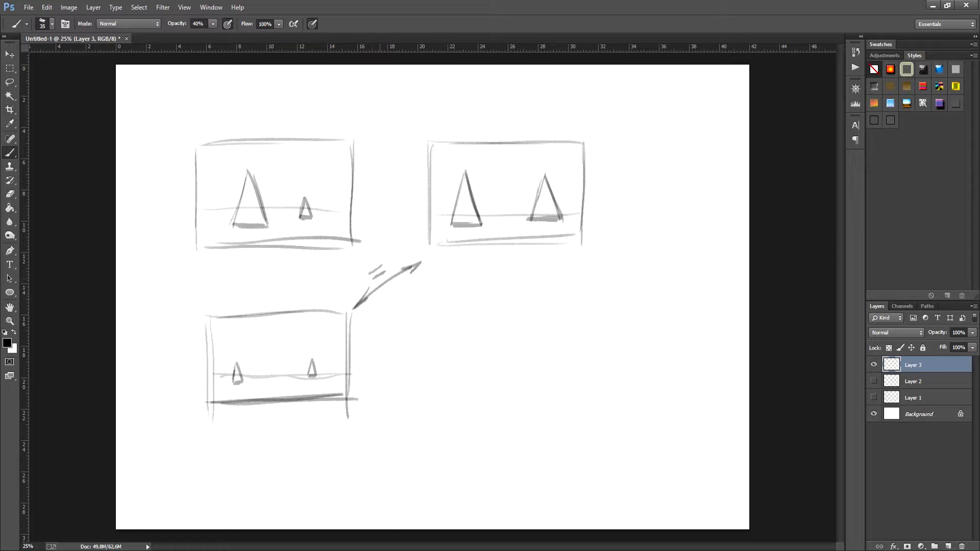
Sketch an empty fourth landscape frame below the second one
mouse_move(419, 315)
left_mouse_down()
mouse_move(425, 410)
mouse_move(498, 305)
mouse_move(570, 300)
mouse_move(582, 313)
mouse_move(581, 398)
left_mouse_up()
left_click_drag(578, 306, 579, 403)
left_click_drag(431, 404, 580, 390)
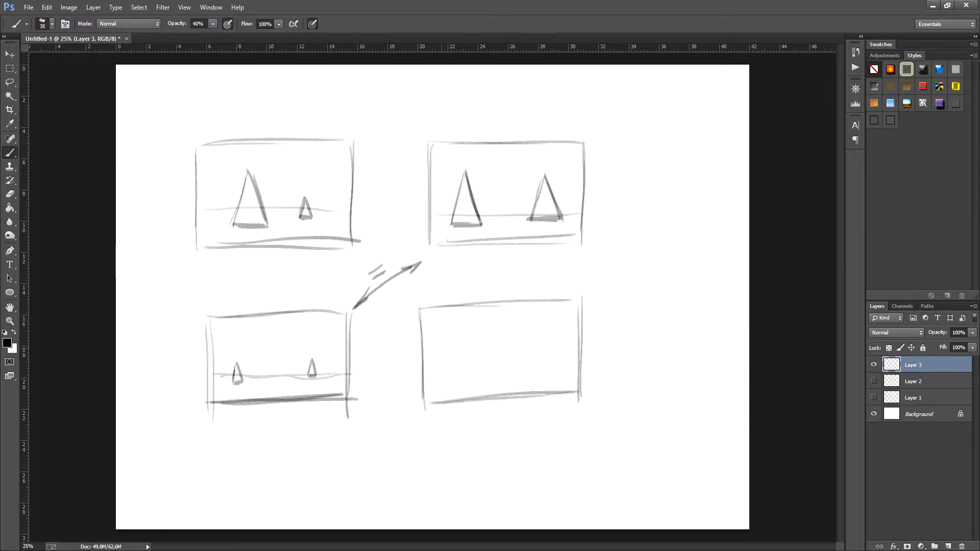
Draw a tall triangle with a small triangle close beside it in the left half of the fourth landscape frame
left_click_drag(453, 323, 437, 383)
mouse_move(450, 323)
left_mouse_down()
mouse_move(475, 385)
mouse_move(441, 384)
mouse_move(473, 382)
mouse_move(492, 378)
left_mouse_up()
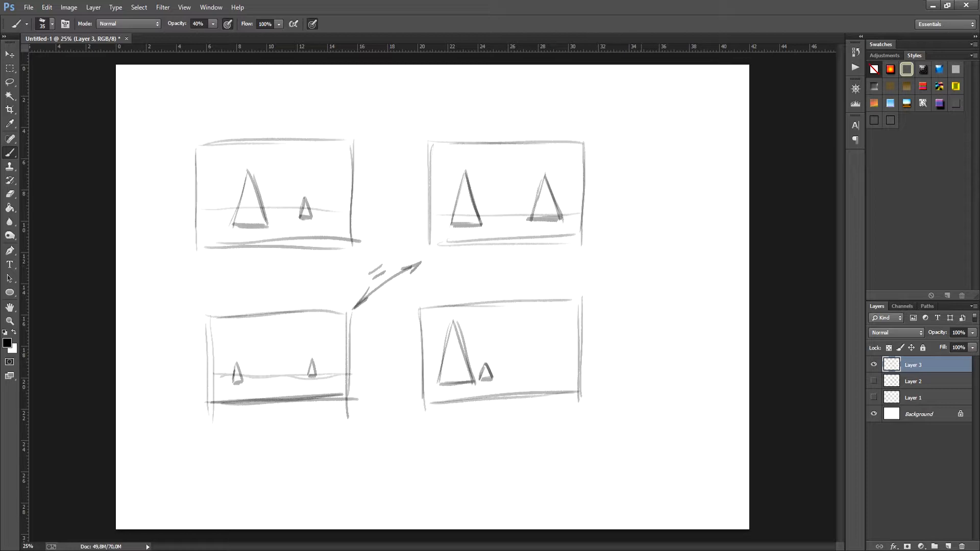
Scale the whole sketch to about 79.7% and move it toward the canvas's upper-left corner
key("ctrl+t")
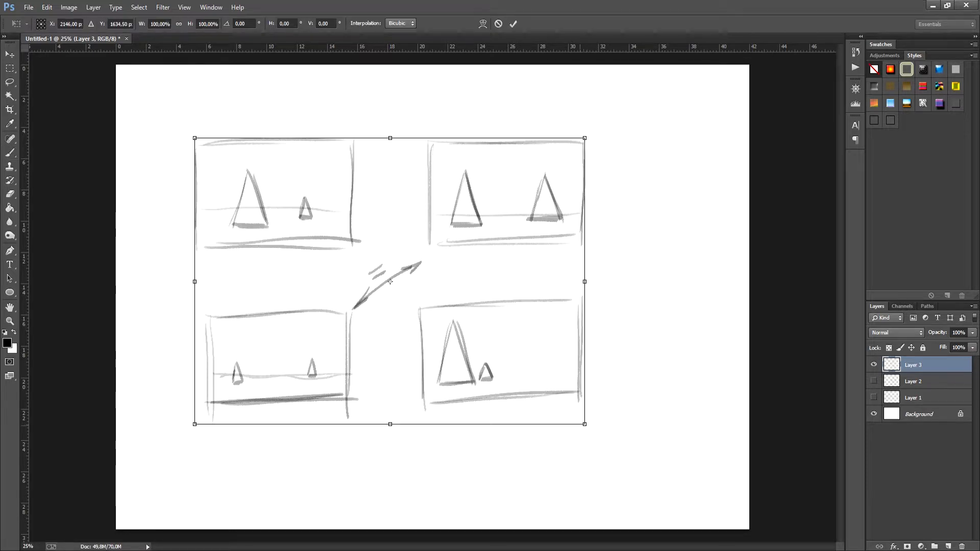
left_click_drag(585, 422, 505, 365)
left_click_drag(350, 252, 310, 210)
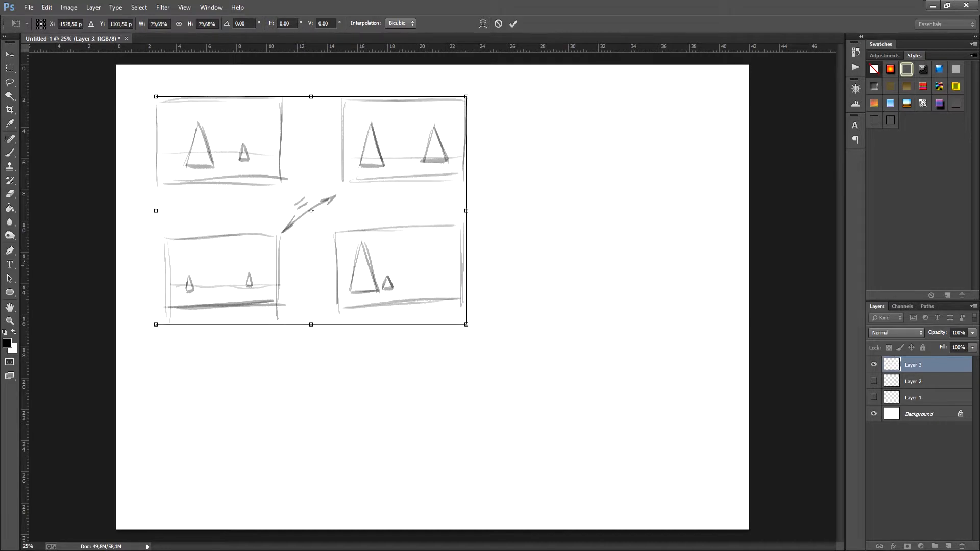
key("Return")
Draw a horizon line in the fourth frame and sketch a fifth landscape frame with a horizon at the upper row's right end
key("b")
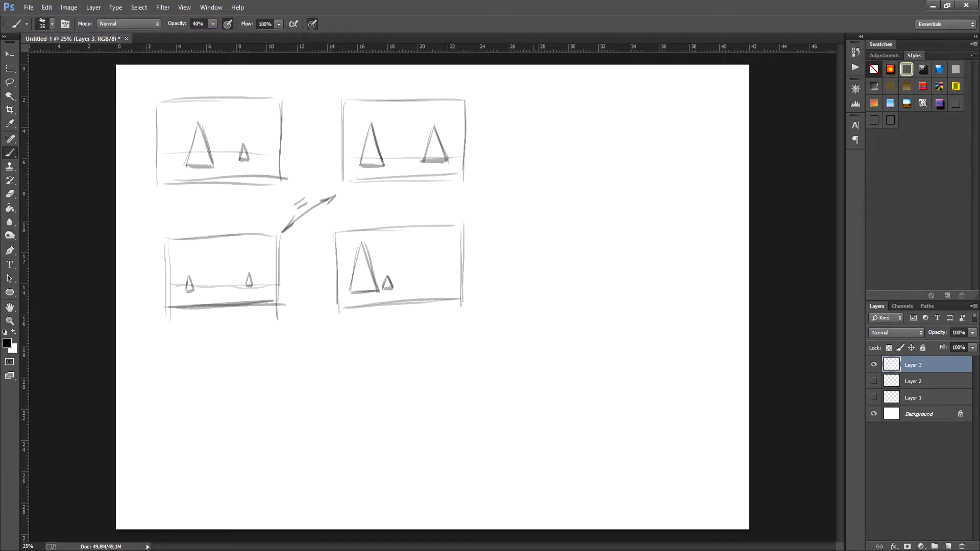
left_click_drag(393, 279, 460, 273)
left_click_drag(519, 106, 517, 180)
mouse_move(518, 105)
left_mouse_down()
mouse_move(642, 102)
mouse_move(645, 173)
left_mouse_up()
left_click_drag(642, 104, 638, 187)
left_click_drag(524, 188, 640, 180)
left_click_drag(521, 155, 628, 154)
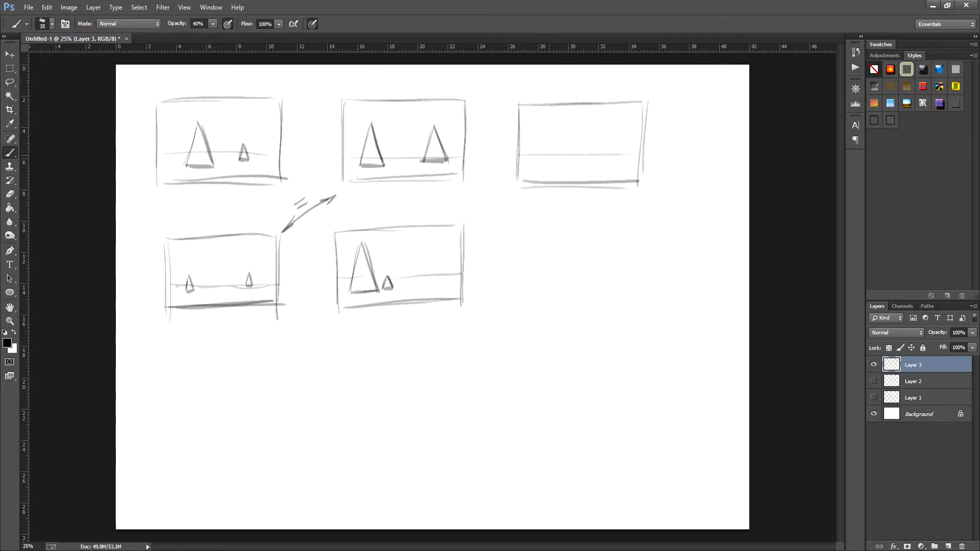
Draw a small triangle on the left and a taller one right of centre on the fifth frame's horizon
mouse_move(532, 148)
left_mouse_down()
mouse_move(537, 161)
mouse_move(596, 138)
mouse_move(604, 166)
left_mouse_up()
left_click_drag(581, 163, 605, 163)
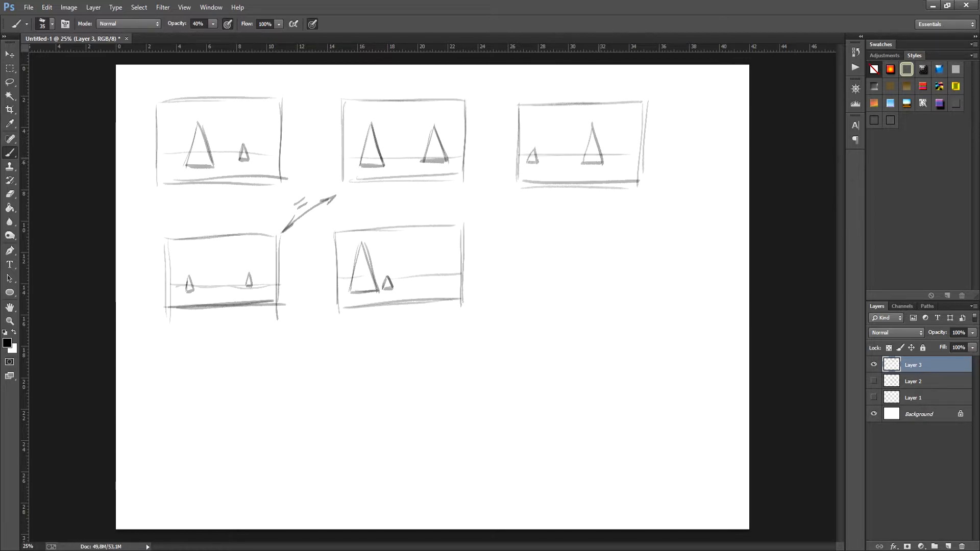
mouse_move(590, 121)
left_mouse_down()
mouse_move(584, 159)
mouse_move(606, 166)
left_mouse_up()
Sketch a sixth landscape frame with a horizon line below the fifth one
mouse_move(521, 227)
left_mouse_down()
mouse_move(521, 297)
mouse_move(601, 218)
mouse_move(642, 216)
mouse_move(641, 289)
left_mouse_up()
left_click_drag(644, 216, 643, 295)
mouse_move(525, 299)
left_mouse_down()
mouse_move(637, 297)
mouse_move(560, 300)
left_mouse_up()
left_click_drag(561, 300, 641, 296)
mouse_move(526, 273)
left_mouse_down()
mouse_move(636, 269)
mouse_move(620, 271)
left_mouse_up()
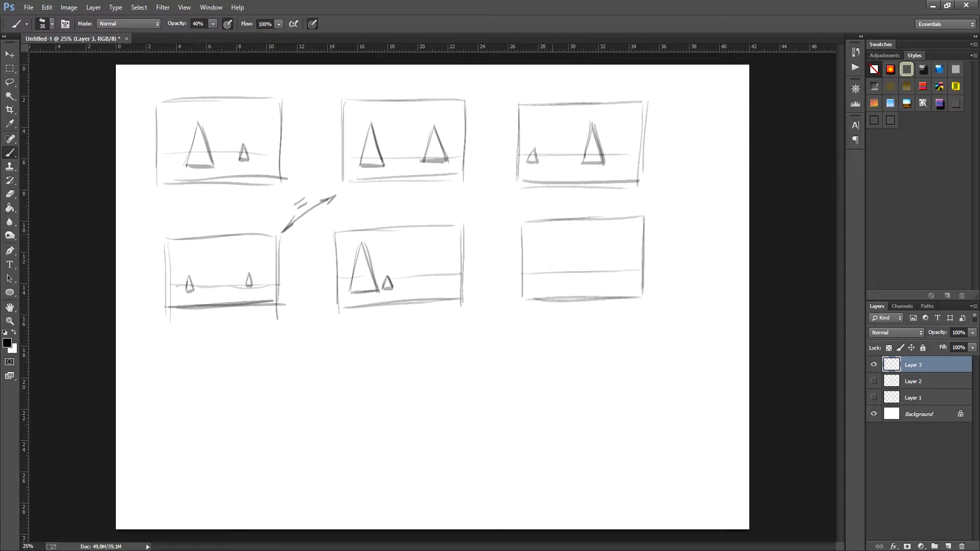
Draw a tall triangle left of centre and a small triangle near the middle of the sixth frame
mouse_move(553, 234)
left_mouse_down()
mouse_move(542, 276)
mouse_move(564, 279)
left_mouse_up()
left_click_drag(545, 276, 583, 277)
mouse_move(589, 262)
left_mouse_down()
mouse_move(597, 276)
mouse_move(582, 278)
left_mouse_up()
left_click_drag(589, 263, 595, 278)
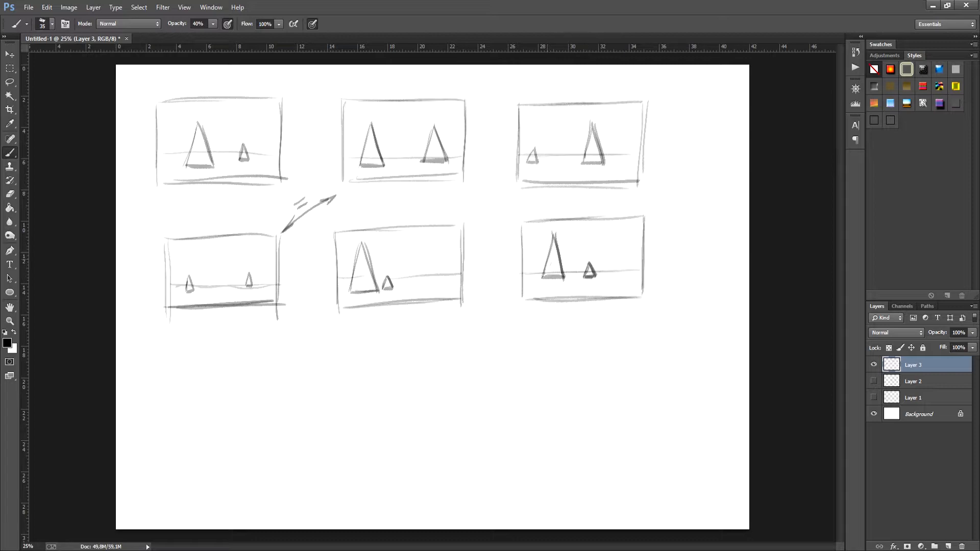
Redraw the sixth frame's tall triangle slightly wider and further left, erasing its old lines and darkening its base
left_click_drag(544, 235, 528, 279)
mouse_move(545, 236)
left_mouse_down()
mouse_move(529, 280)
mouse_move(563, 279)
left_mouse_up()
mouse_move(547, 236)
left_mouse_down()
mouse_move(561, 279)
mouse_move(530, 275)
mouse_move(567, 279)
left_mouse_up()
key("e")
mouse_move(545, 255)
left_mouse_down()
mouse_move(546, 280)
mouse_move(556, 276)
mouse_move(541, 279)
left_mouse_up()
key("b")
left_click_drag(547, 234, 561, 277)
left_click_drag(533, 275, 588, 273)
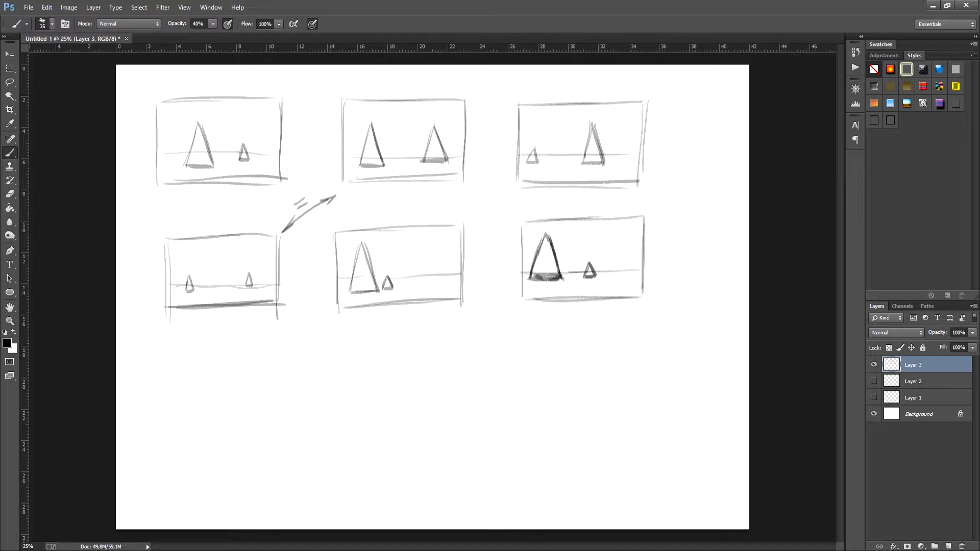
Add a circled check mark at the first frame's upper-right corner and move the whole sketch toward the canvas centre
mouse_move(282, 91)
left_mouse_down()
mouse_move(296, 93)
mouse_move(289, 80)
left_mouse_up()
key("v")
left_click_drag(398, 248, 426, 316)
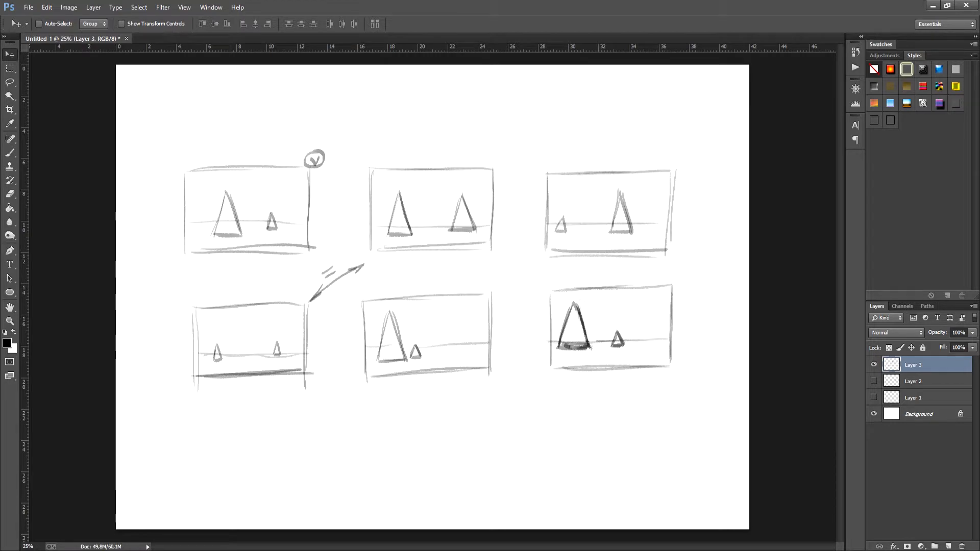
Hide Layer 3 and add a new empty layer above it
key("ctrl+comma")
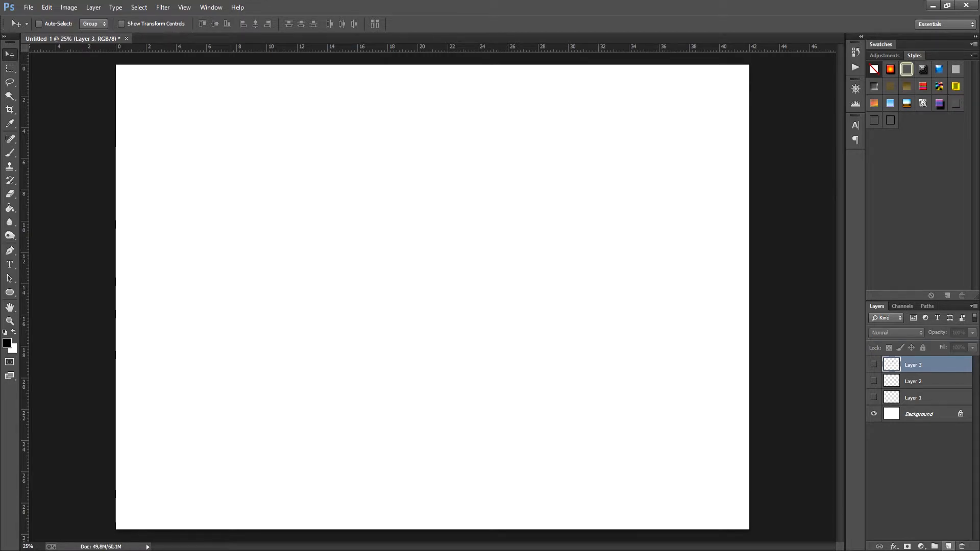
left_click(948, 546)
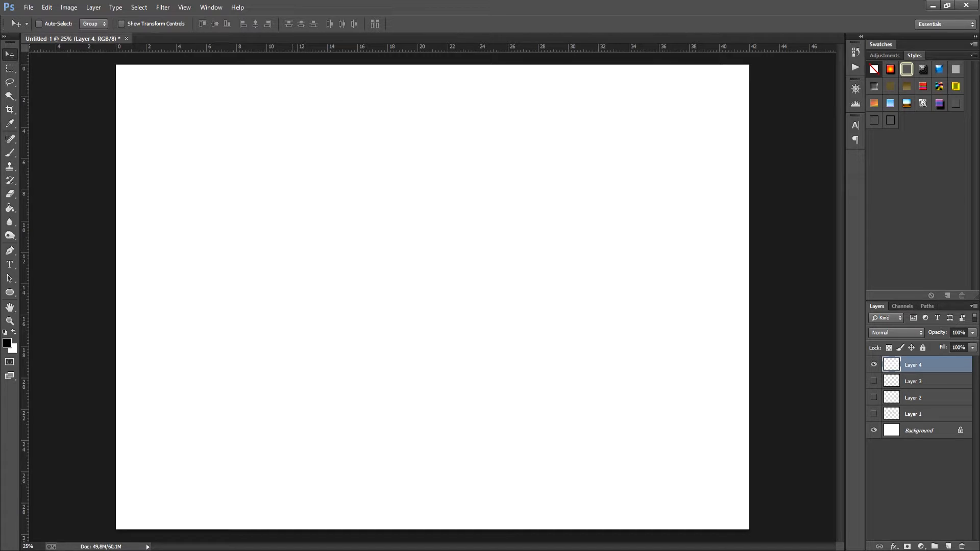
Sketch a portrait-format frame in the canvas's upper-left area with the brush
key("b")
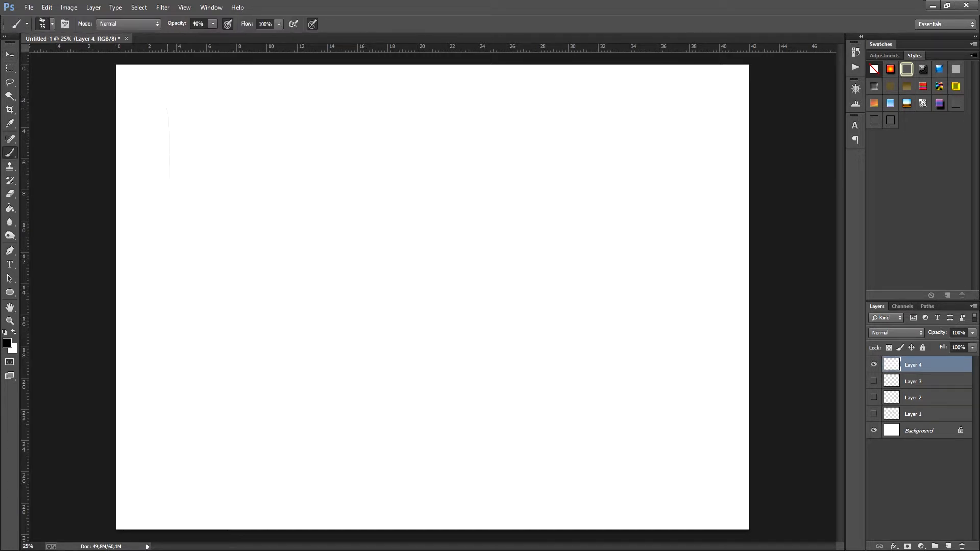
mouse_move(167, 108)
left_mouse_down()
mouse_move(172, 237)
mouse_move(265, 104)
mouse_move(262, 204)
left_mouse_up()
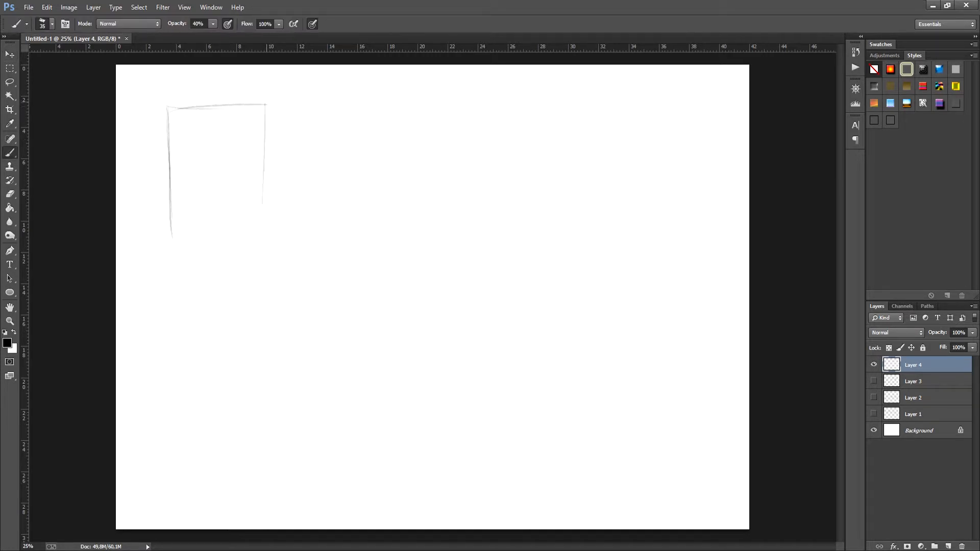
left_click_drag(264, 107, 261, 258)
left_click_drag(189, 251, 233, 247)
left_click_drag(179, 250, 259, 243)
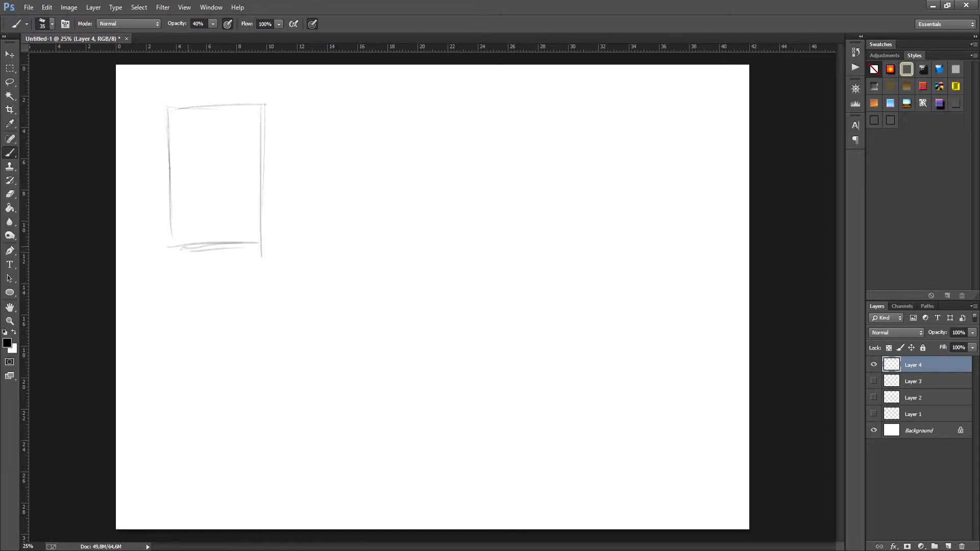
mouse_move(169, 209)
left_mouse_down()
mouse_move(172, 249)
mouse_move(173, 237)
left_mouse_up()
Draw a tall triangle and a small, slightly higher-placed triangle to its right inside the first portrait frame
mouse_move(191, 149)
left_mouse_down()
mouse_move(183, 228)
mouse_move(208, 224)
left_mouse_up()
left_click_drag(185, 231, 213, 225)
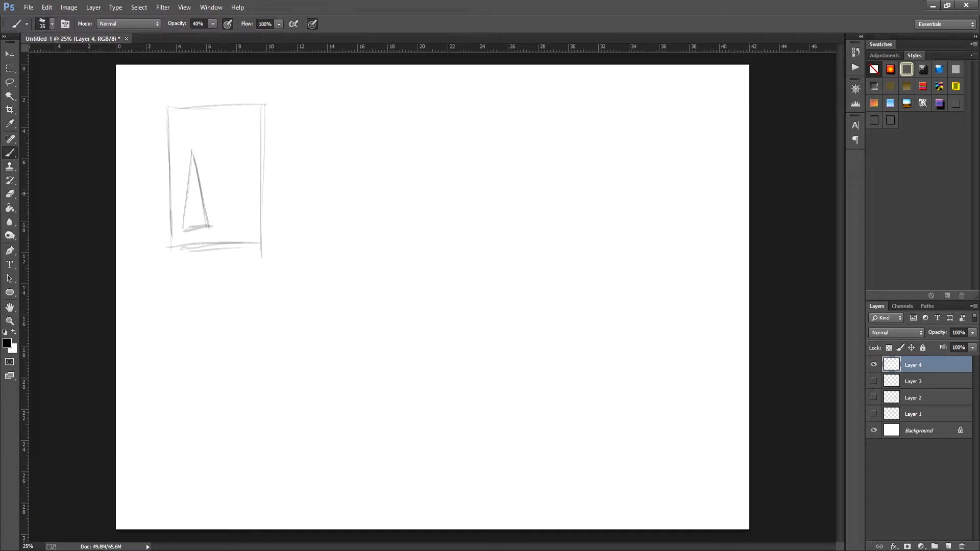
mouse_move(227, 178)
left_mouse_down()
mouse_move(222, 205)
mouse_move(235, 205)
left_mouse_up()
Sketch a second portrait frame to the right of the first one
left_click_drag(311, 110, 313, 233)
mouse_move(309, 106)
left_mouse_down()
mouse_move(313, 251)
mouse_move(376, 108)
left_mouse_up()
left_click_drag(325, 111, 401, 108)
left_click_drag(404, 107, 401, 213)
left_click_drag(403, 111, 401, 245)
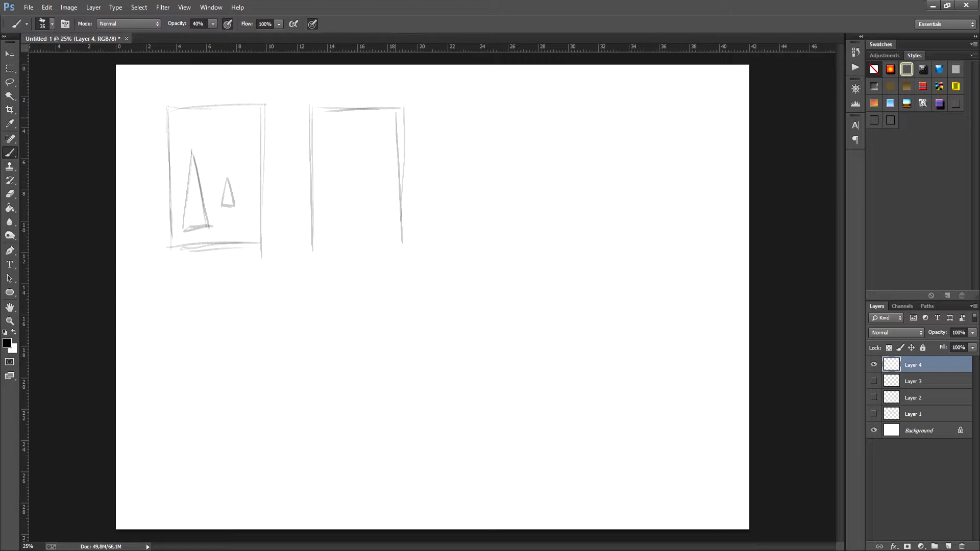
left_click_drag(321, 248, 392, 243)
left_click_drag(316, 244, 400, 241)
Draw a tall triangle on the right and a small, higher-placed triangle on the left of the second portrait frame
mouse_move(400, 114)
left_mouse_down()
mouse_move(394, 233)
mouse_move(363, 189)
mouse_move(384, 223)
left_mouse_up()
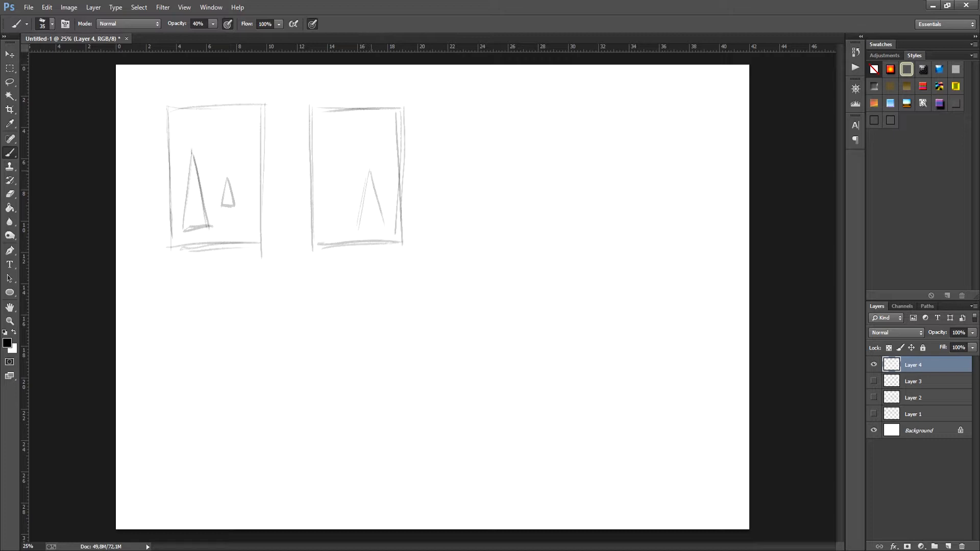
left_click_drag(370, 170, 388, 231)
left_click_drag(351, 231, 384, 234)
mouse_move(333, 191)
left_mouse_down()
mouse_move(345, 192)
mouse_move(342, 169)
left_mouse_up()
Sketch a third portrait frame containing a tall triangle on the left and a small triangle at the lower right
mouse_move(442, 118)
left_mouse_down()
mouse_move(442, 239)
mouse_move(493, 110)
mouse_move(538, 110)
mouse_move(539, 222)
left_mouse_up()
left_click_drag(533, 108, 537, 239)
left_click_drag(445, 244, 519, 242)
left_click_drag(450, 238, 520, 237)
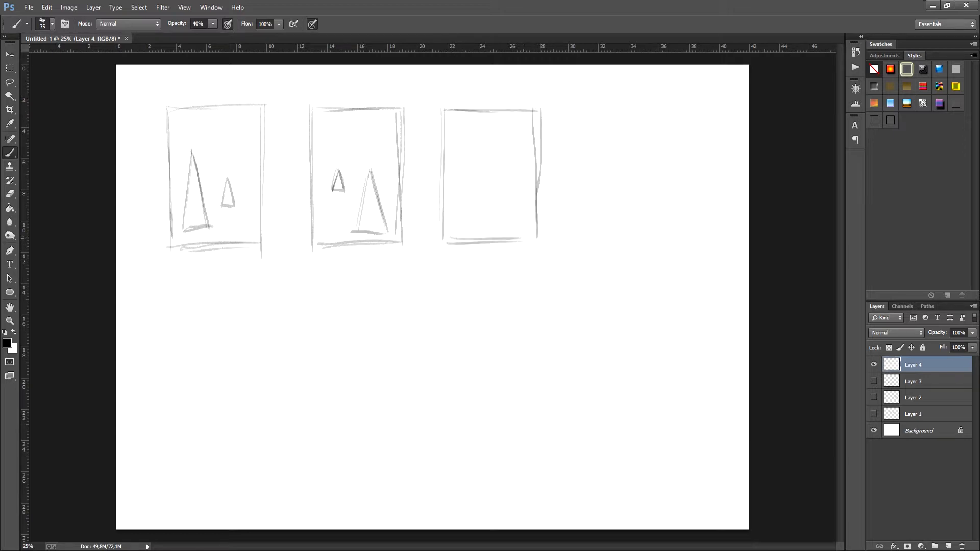
mouse_move(464, 166)
left_mouse_down()
mouse_move(454, 222)
mouse_move(516, 224)
mouse_move(503, 227)
left_mouse_up()
Sketch a fourth portrait frame containing a very tall triangle reaching near its upper edge and a small triangle to its right
mouse_move(584, 112)
left_mouse_down()
mouse_move(582, 253)
mouse_move(607, 112)
mouse_move(666, 112)
mouse_move(665, 239)
left_mouse_up()
left_click_drag(585, 247, 670, 238)
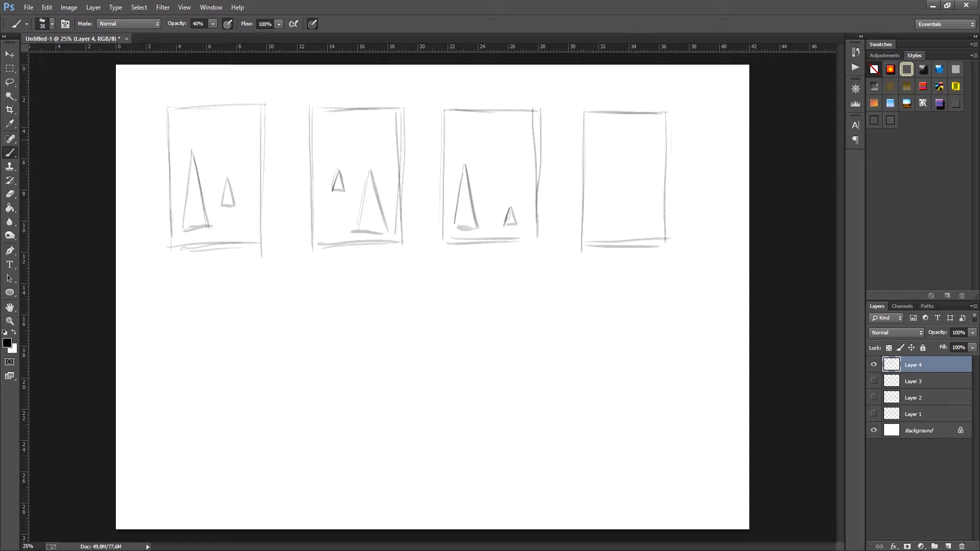
left_click_drag(605, 139, 593, 213)
left_click_drag(610, 120, 623, 220)
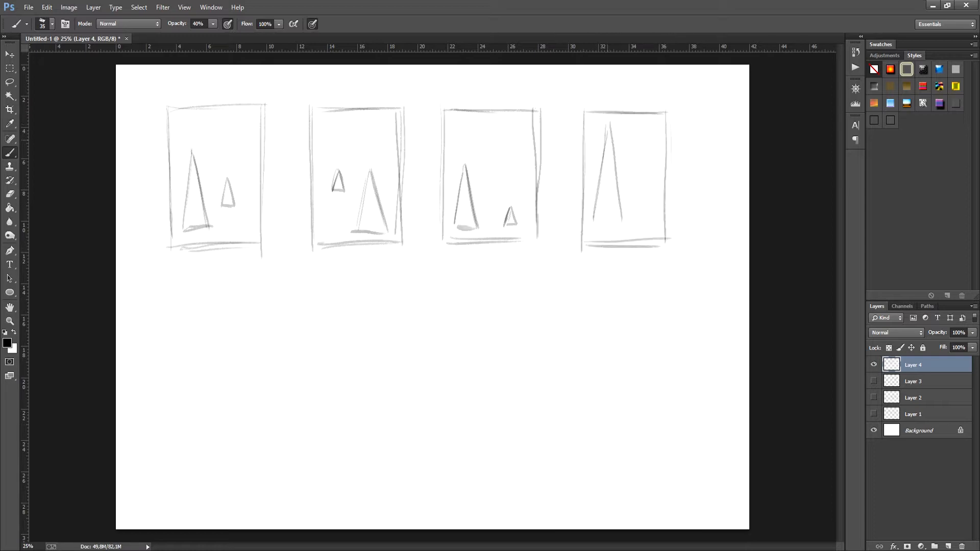
left_click_drag(610, 142, 625, 225)
left_click_drag(593, 225, 620, 225)
mouse_move(640, 190)
left_mouse_down()
mouse_move(633, 206)
mouse_move(642, 202)
left_mouse_up()
left_click_drag(633, 210, 644, 210)
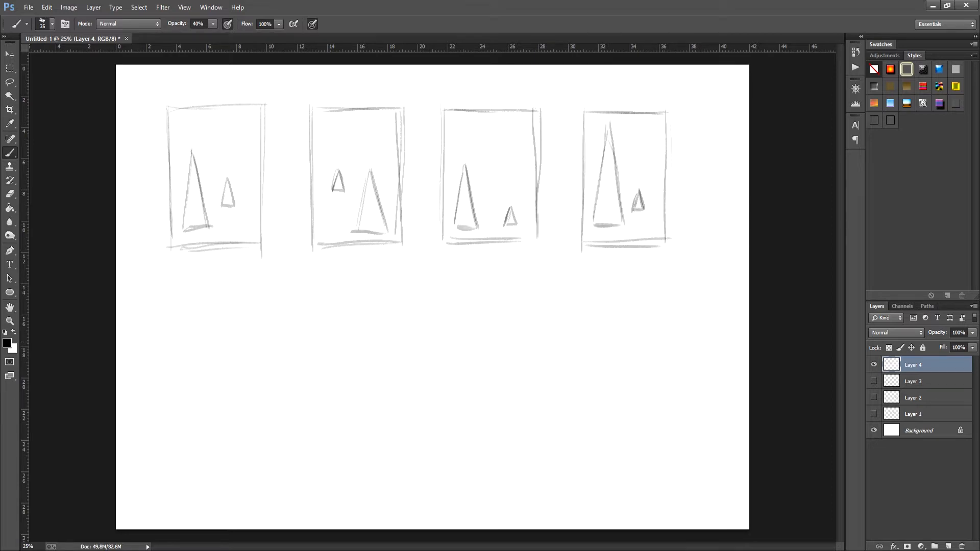
Sketch a fifth portrait frame below the first one, with a tall triangle partly covering a medium-sized triangle behind it
mouse_move(183, 307)
left_mouse_down()
mouse_move(188, 434)
mouse_move(215, 312)
mouse_move(272, 309)
mouse_move(272, 412)
left_mouse_up()
left_click_drag(263, 321, 271, 431)
mouse_move(192, 447)
left_mouse_down()
mouse_move(276, 439)
mouse_move(253, 441)
left_mouse_up()
mouse_move(210, 337)
left_mouse_down()
mouse_move(199, 424)
mouse_move(232, 430)
left_mouse_up()
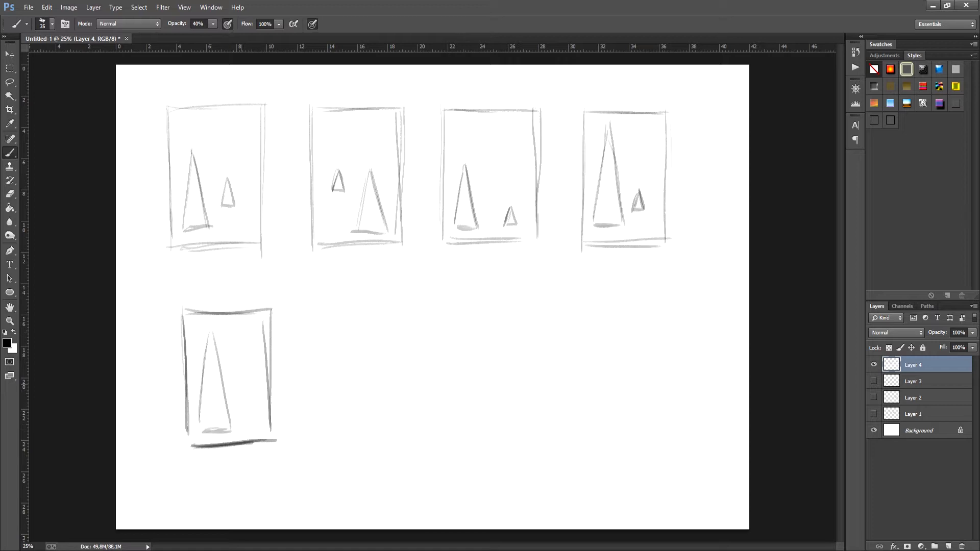
mouse_move(233, 360)
left_mouse_down()
mouse_move(225, 389)
mouse_move(249, 411)
mouse_move(225, 383)
left_mouse_up()
Sketch a sixth portrait frame to the right of the fifth one in the lower row
left_click_drag(325, 305, 331, 435)
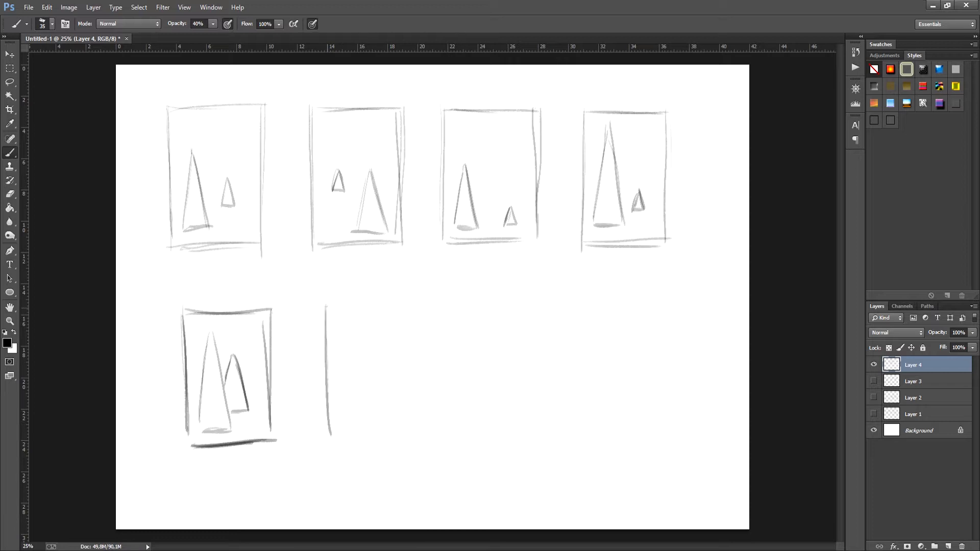
mouse_move(327, 305)
left_mouse_down()
mouse_move(416, 305)
mouse_move(412, 416)
left_mouse_up()
left_click_drag(408, 306, 411, 440)
left_click_drag(332, 436, 402, 425)
left_click_drag(331, 435, 404, 425)
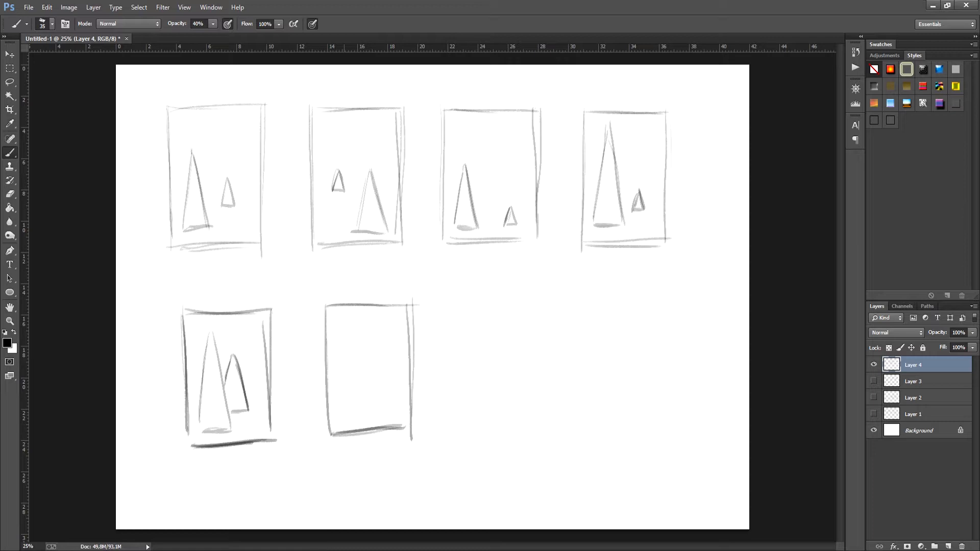
Draw a tall triangle on the left and a separate medium-sized triangle on the right inside the sixth portrait frame
left_click_drag(341, 342, 333, 414)
left_click_drag(343, 323, 364, 416)
left_click_drag(326, 415, 365, 412)
left_click_drag(378, 357, 370, 398)
left_click_drag(378, 350, 392, 401)
mouse_move(371, 403)
left_mouse_down()
mouse_move(393, 400)
mouse_move(384, 404)
left_mouse_up()
mouse_move(378, 352)
left_mouse_down()
mouse_move(366, 396)
mouse_move(392, 398)
left_mouse_up()
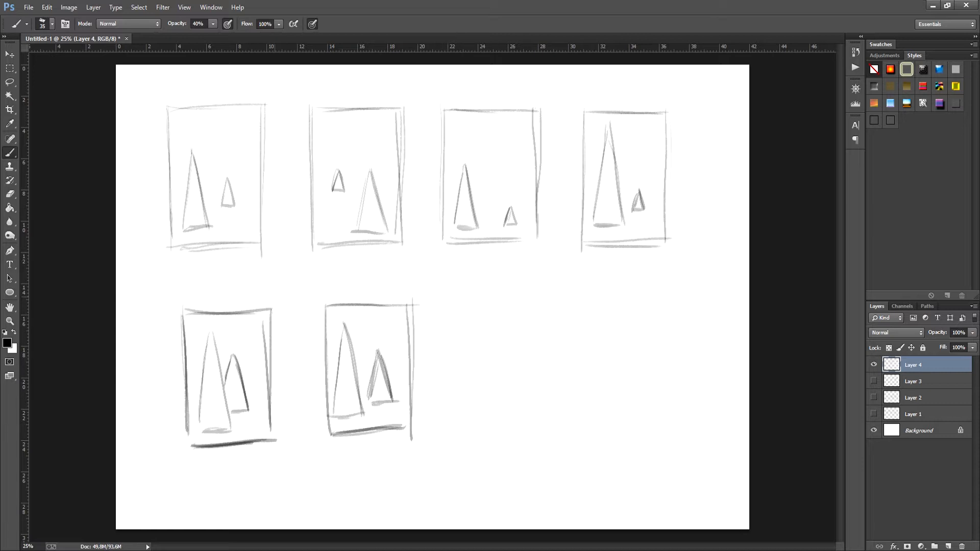
Mark the two lower portrait frames with circled check marks and hatch the tall triangle in each
left_click_drag(271, 290, 283, 284)
left_click_drag(411, 283, 427, 280)
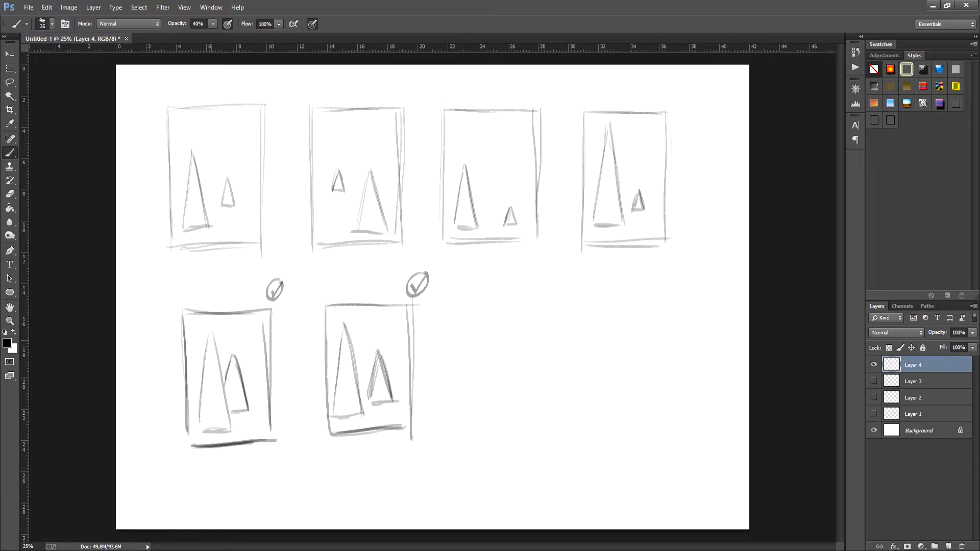
mouse_move(211, 343)
left_mouse_down()
mouse_move(200, 404)
mouse_move(207, 436)
mouse_move(226, 421)
left_mouse_up()
mouse_move(350, 341)
left_mouse_down()
mouse_move(337, 384)
mouse_move(357, 416)
left_mouse_up()
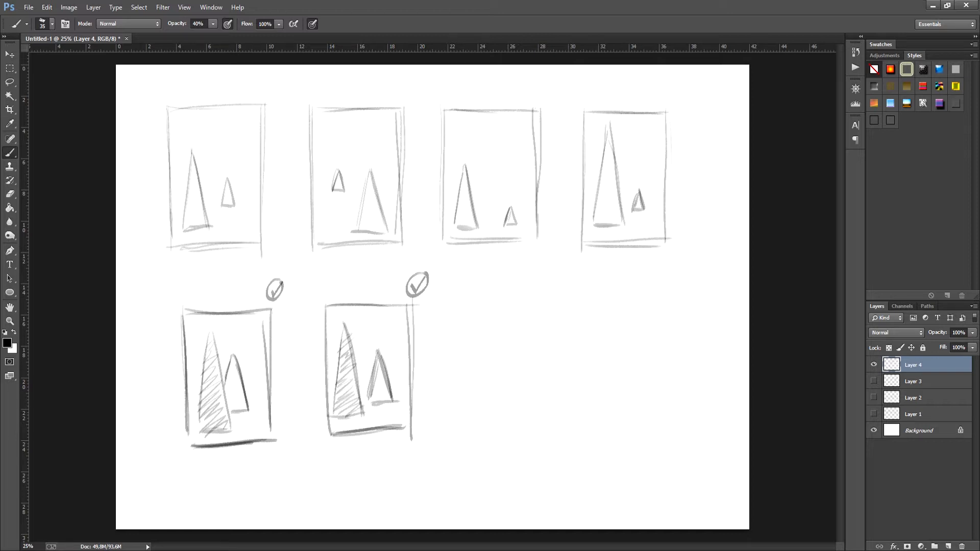
Hide Layer 4 and add a new empty layer above it
left_click(873, 365)
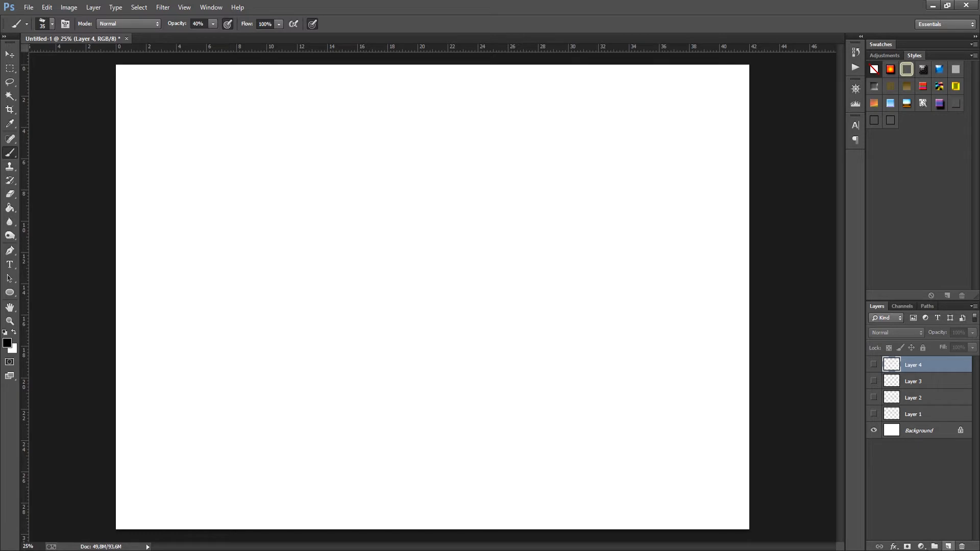
left_click(947, 546)
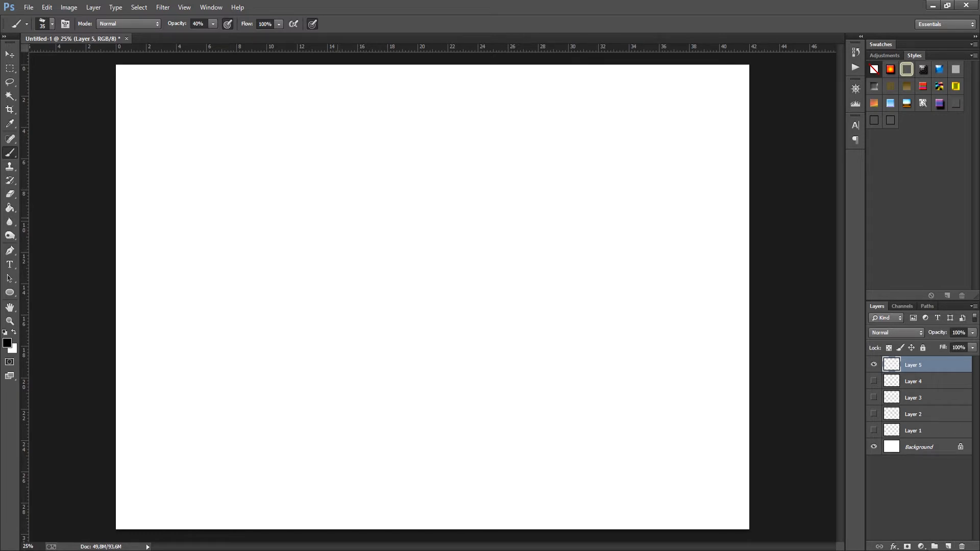
Sketch one large portrait frame in the middle of the canvas, nearly filling its height
left_click_drag(326, 119, 328, 421)
left_click_drag(325, 149, 328, 462)
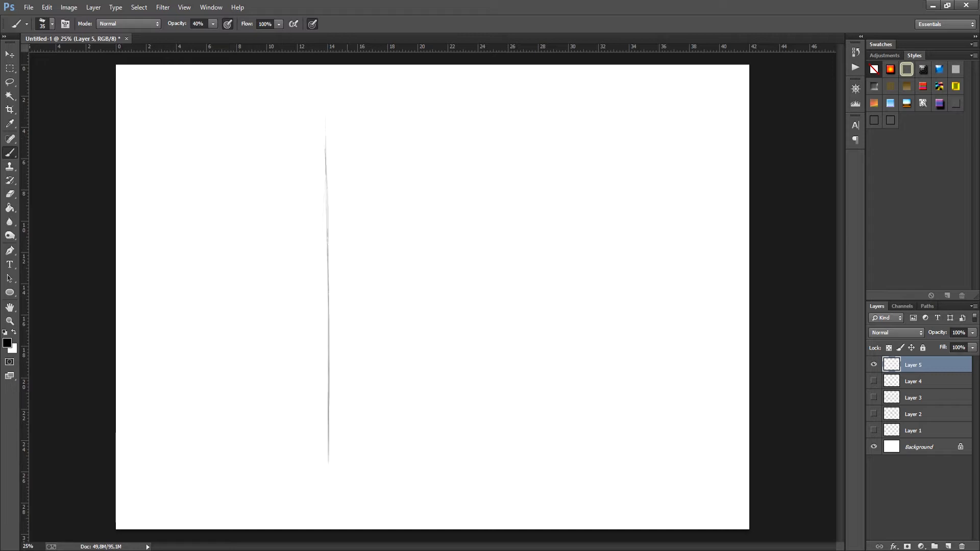
left_click_drag(326, 116, 508, 114)
left_click_drag(401, 118, 564, 116)
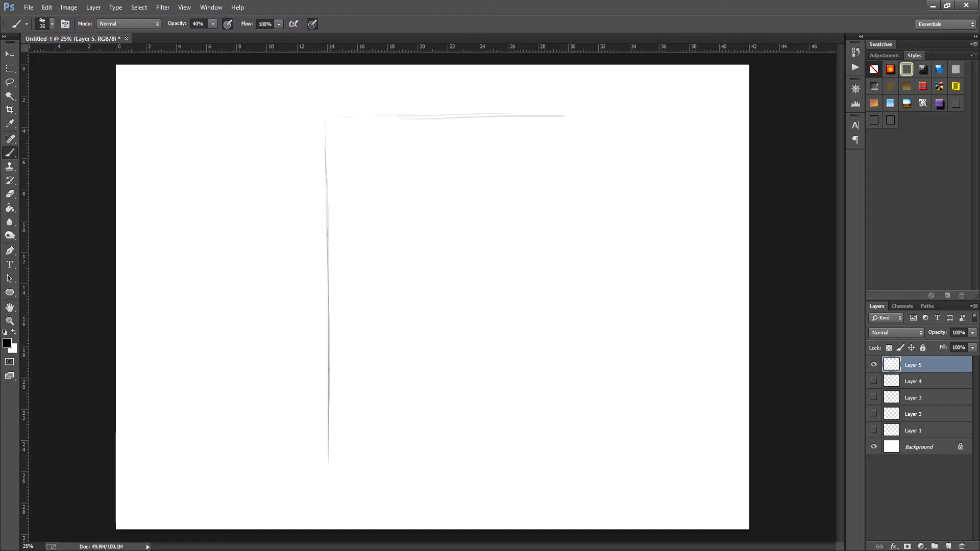
left_click_drag(571, 187, 565, 414)
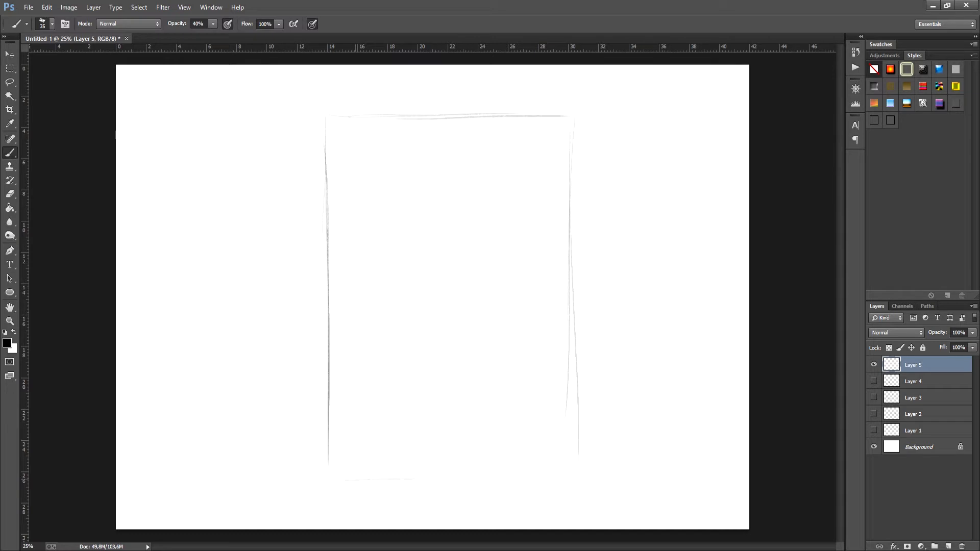
left_click_drag(355, 478, 584, 464)
left_click_drag(330, 475, 570, 475)
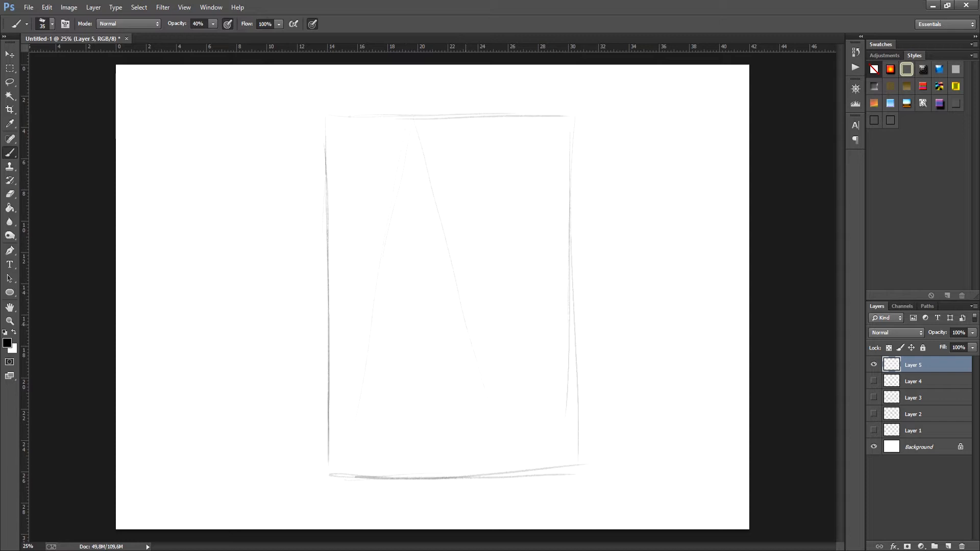
Draw base lines under the two guide triangles and sketch a creature with a curved upright body and round head at the tall triangle's foot
left_click_drag(400, 466, 332, 469)
left_click_drag(541, 407, 498, 407)
mouse_move(348, 375)
left_mouse_down()
mouse_move(388, 452)
mouse_move(398, 449)
left_mouse_up()
mouse_move(353, 357)
left_mouse_down()
mouse_move(387, 462)
mouse_move(407, 461)
mouse_move(403, 440)
left_mouse_up()
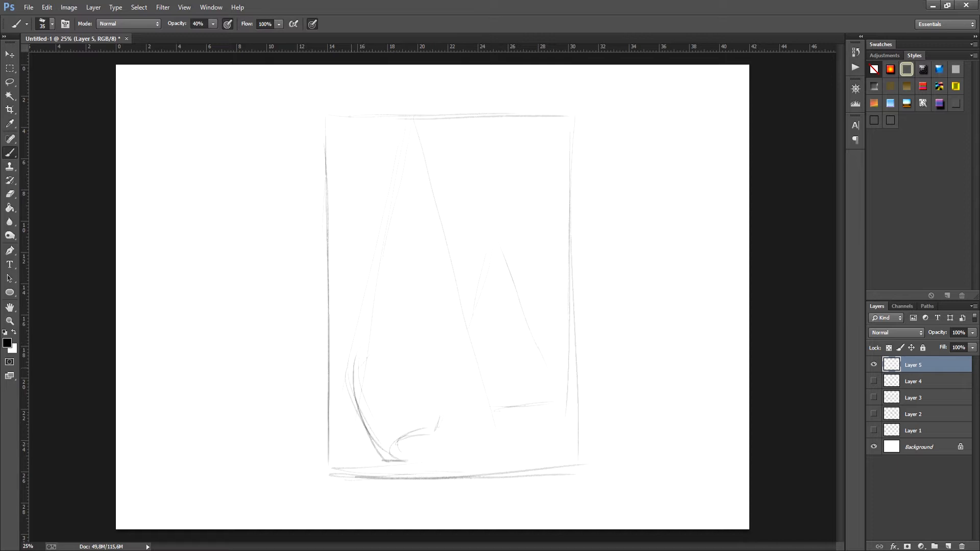
mouse_move(393, 327)
left_mouse_down()
mouse_move(399, 361)
mouse_move(344, 337)
mouse_move(371, 313)
left_mouse_up()
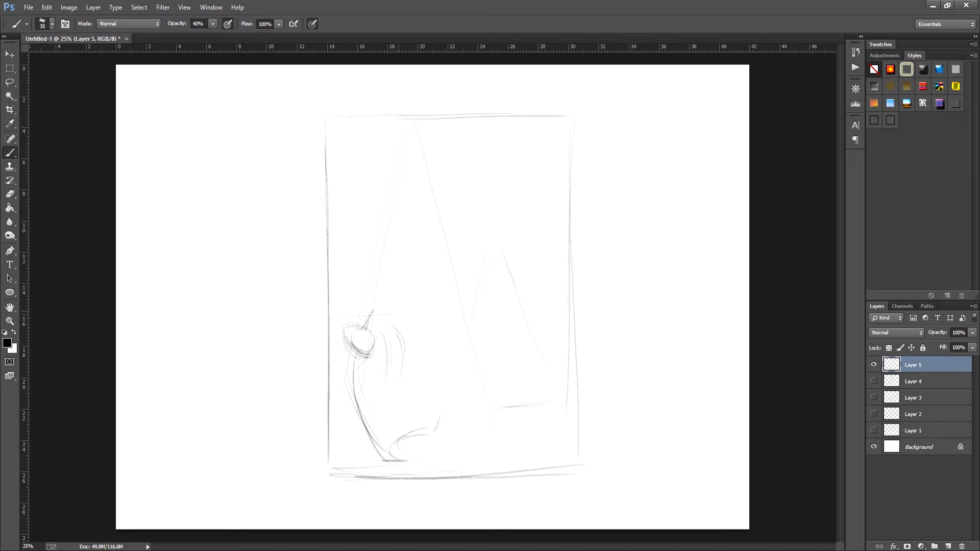
Sketch a large box balanced on the upright creature's head, with smaller boxes stacked above it
mouse_move(351, 273)
left_mouse_down()
mouse_move(393, 269)
mouse_move(416, 311)
mouse_move(395, 325)
left_mouse_up()
left_click_drag(397, 322, 409, 321)
left_click_drag(392, 264, 390, 244)
mouse_move(389, 240)
left_mouse_down()
mouse_move(412, 236)
mouse_move(423, 265)
left_mouse_up()
left_click_drag(423, 264, 393, 268)
mouse_move(365, 219)
left_mouse_down()
mouse_move(365, 259)
mouse_move(389, 262)
left_mouse_up()
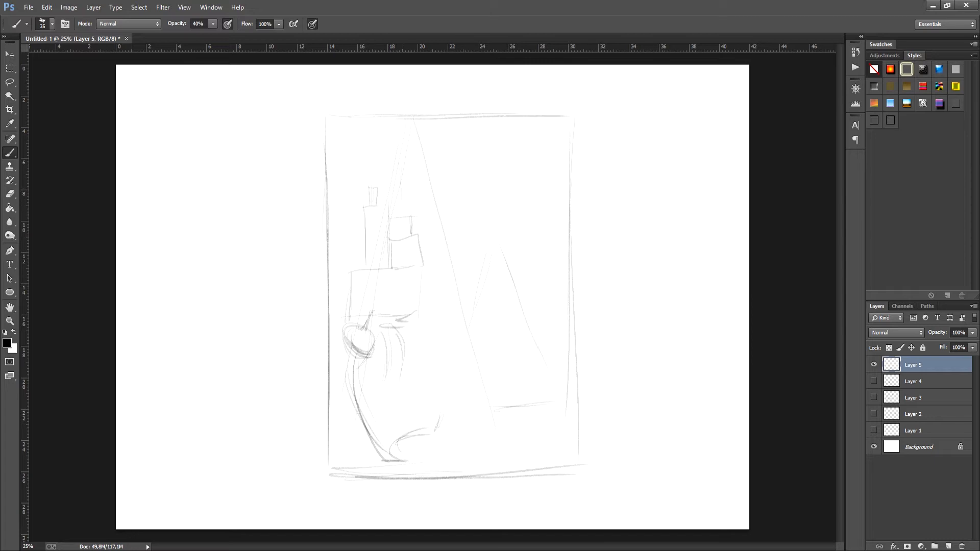
Extend the stack with a wide box and narrow blocks near the triangle's apex, plus slim upright shapes beside it
left_click_drag(369, 186, 370, 206)
mouse_move(364, 186)
left_mouse_down()
mouse_move(407, 181)
mouse_move(414, 205)
left_mouse_up()
left_click_drag(353, 237, 364, 271)
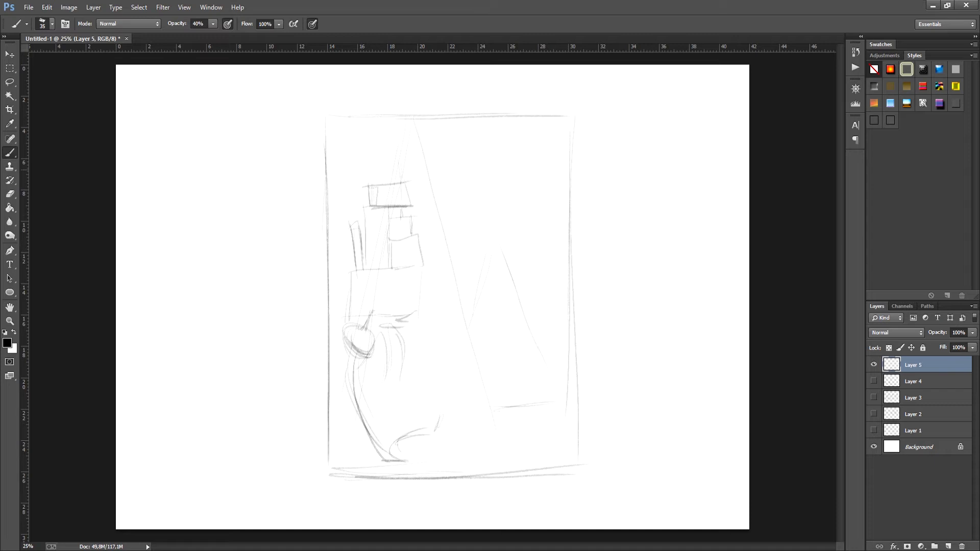
left_click_drag(389, 170, 388, 186)
mouse_move(392, 152)
left_mouse_down()
mouse_move(402, 179)
mouse_move(387, 180)
left_mouse_up()
Firm up the large box's side and the upright creature's body and head, and add small ground marks around its base
left_click_drag(420, 272, 415, 312)
mouse_move(359, 326)
left_mouse_down()
mouse_move(349, 348)
mouse_move(357, 355)
mouse_move(346, 347)
mouse_move(367, 332)
mouse_move(361, 399)
left_mouse_up()
left_click_drag(362, 363, 375, 458)
left_click_drag(366, 393, 382, 453)
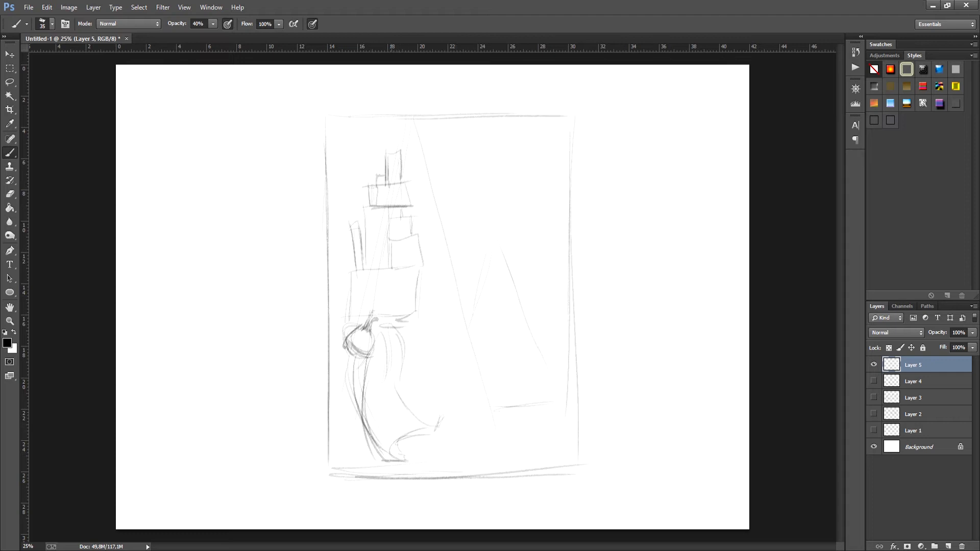
left_click_drag(362, 331, 354, 341)
left_click_drag(425, 467, 450, 459)
mouse_move(361, 454)
left_mouse_down()
mouse_move(366, 461)
mouse_move(347, 466)
left_mouse_up()
Lasso the upright creature with its stack of boxes and move it slightly right, away from the frame's edge
key("l")
mouse_move(453, 403)
left_mouse_down()
mouse_move(421, 148)
mouse_move(365, 154)
mouse_move(332, 316)
mouse_move(355, 469)
mouse_move(450, 463)
mouse_move(487, 438)
left_mouse_up()
key("v")
left_click_drag(407, 417, 426, 412)
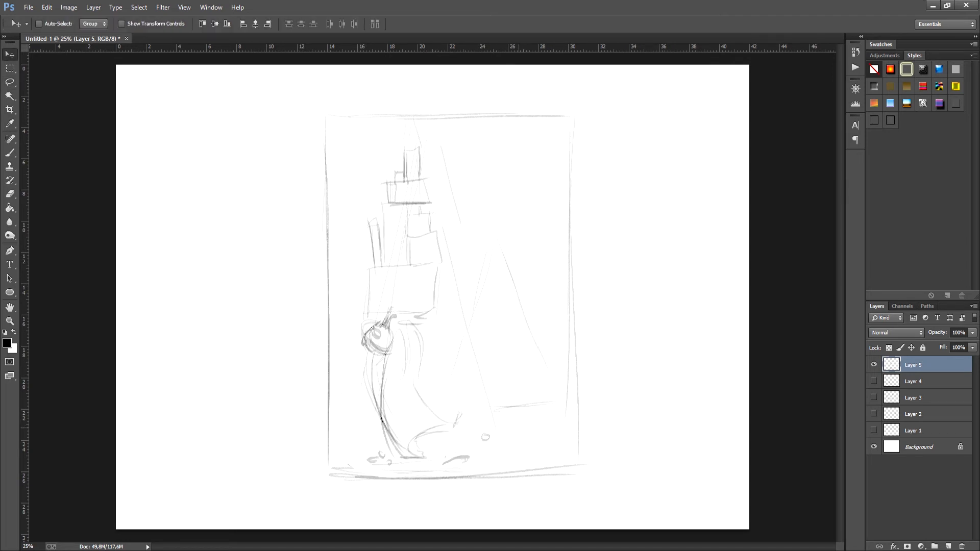
Sketch a second, low creature in the smaller triangle with a bulky rounded body, round head with snout, and front leg
key("b")
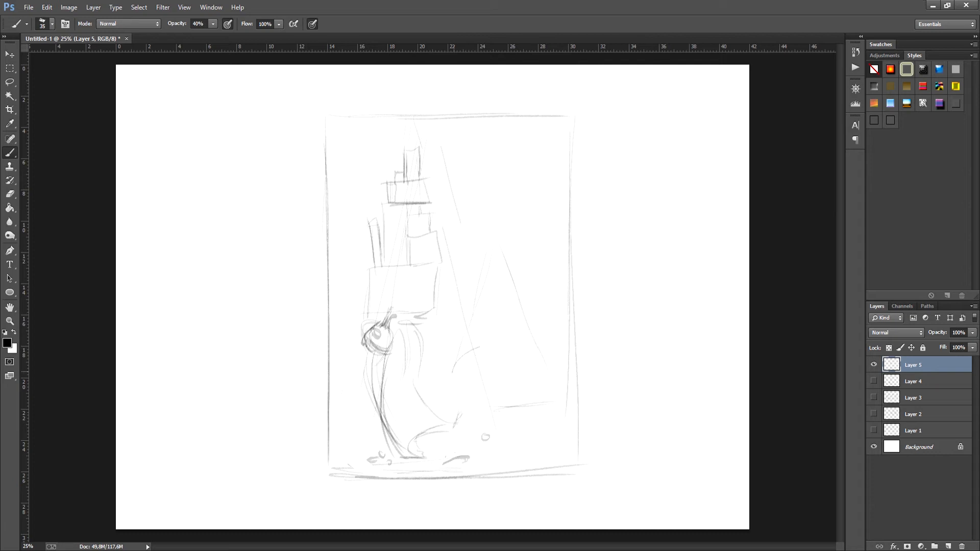
left_click_drag(454, 360, 526, 332)
mouse_move(450, 380)
left_mouse_down()
mouse_move(485, 411)
mouse_move(528, 383)
left_mouse_up()
mouse_move(533, 327)
left_mouse_down()
mouse_move(516, 335)
mouse_move(541, 329)
mouse_move(521, 352)
mouse_move(563, 352)
mouse_move(528, 393)
left_mouse_up()
left_click_drag(543, 357, 519, 377)
left_click_drag(519, 378, 533, 403)
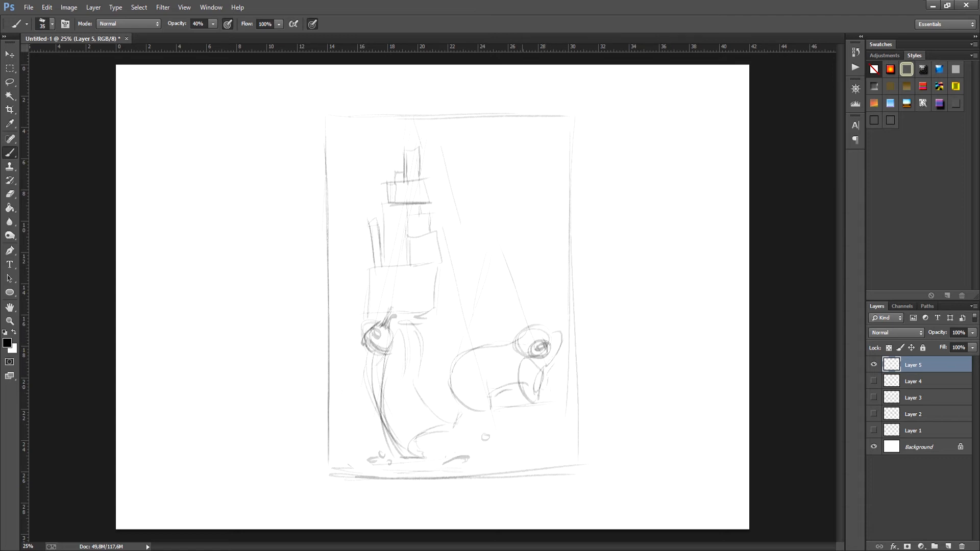
Add curved, raised limb-like shapes on the second creature's back and a small upright shape behind its head
mouse_move(520, 342)
left_mouse_down()
mouse_move(473, 368)
mouse_move(472, 355)
left_mouse_up()
mouse_move(474, 356)
left_mouse_down()
mouse_move(481, 369)
mouse_move(473, 341)
mouse_move(496, 344)
mouse_move(490, 308)
left_mouse_up()
left_click_drag(469, 308, 468, 336)
left_click_drag(493, 295, 504, 364)
left_click_drag(517, 311, 511, 339)
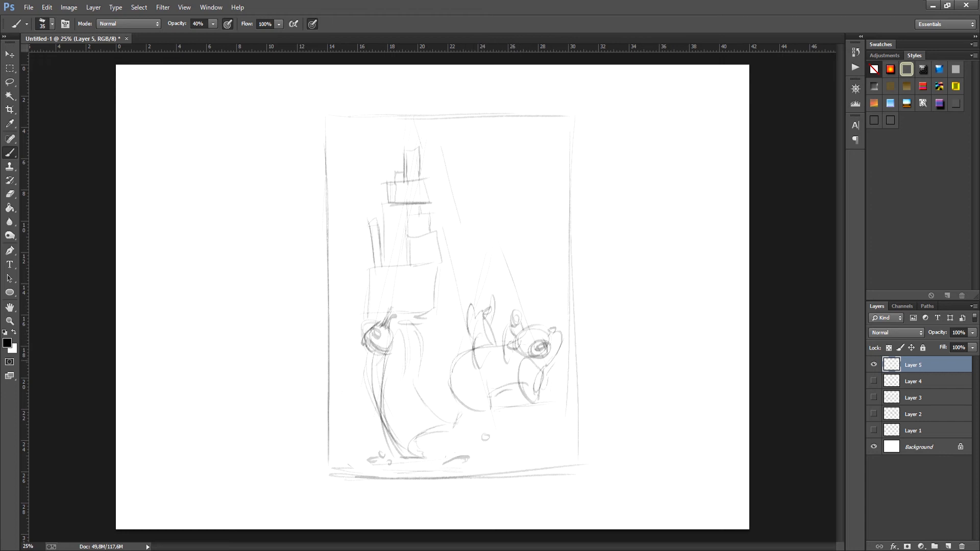
Refine the second creature's head details and rear outline, undoing stray strokes, and redraw the upright creature's tail tip
left_click_drag(482, 310, 474, 326)
left_click_drag(515, 300, 514, 312)
left_click_drag(530, 338, 525, 346)
mouse_move(448, 383)
left_mouse_down()
mouse_move(452, 368)
mouse_move(483, 414)
mouse_move(502, 409)
left_mouse_up()
key("ctrl+alt+z")
key("ctrl+alt+z")
mouse_move(431, 425)
left_mouse_down()
mouse_move(455, 408)
mouse_move(461, 416)
left_mouse_up()
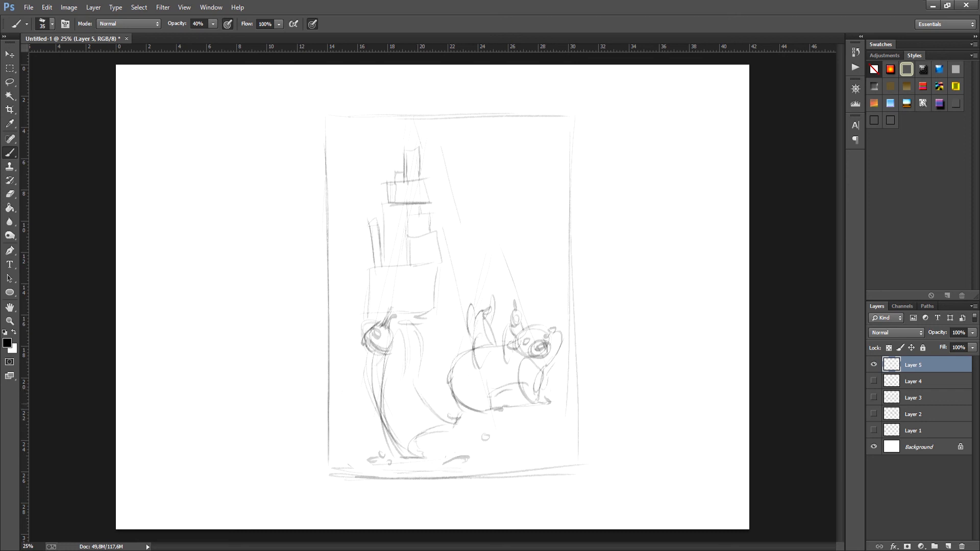
Lasso the second creature, move it slightly closer to the upright one and scale it up to about 107%
key("l")
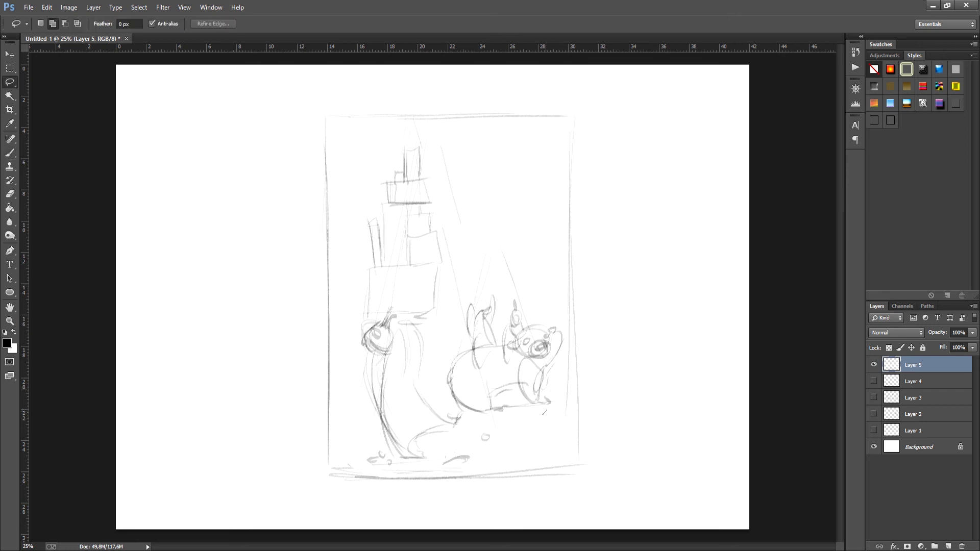
mouse_move(551, 405)
left_mouse_down()
mouse_move(510, 276)
mouse_move(462, 413)
mouse_move(503, 431)
left_mouse_up()
key("v")
left_click_drag(522, 348, 502, 354)
key("ctrl+d")
key("ctrl+t")
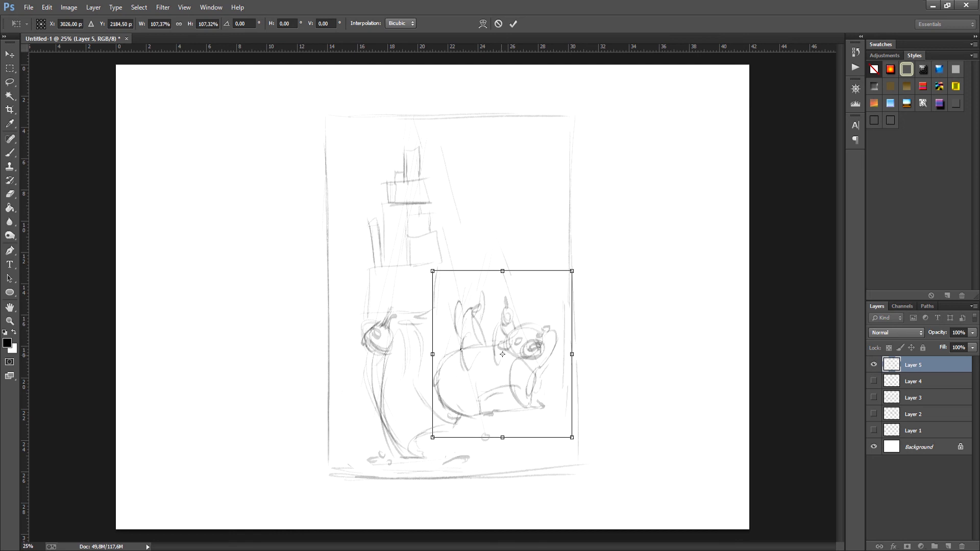
key("Return")
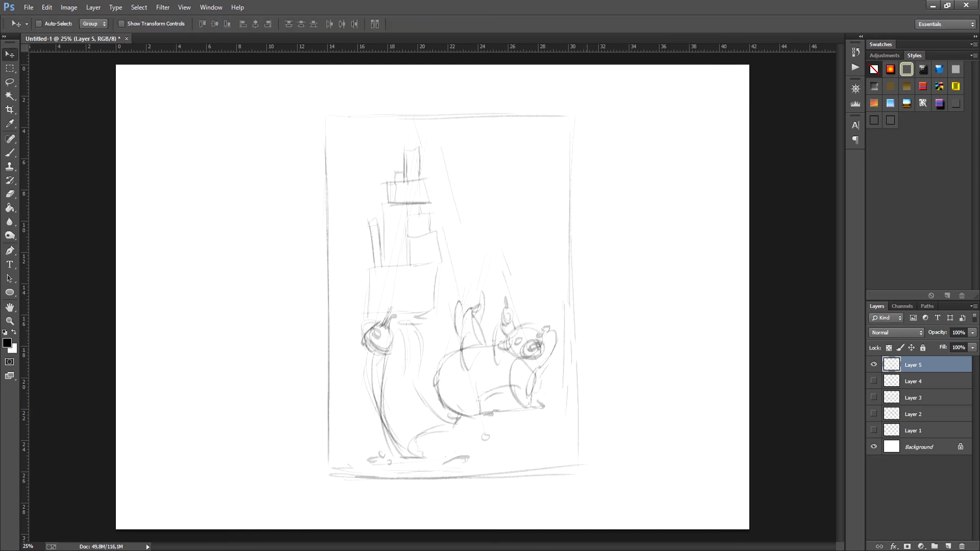
Try a darker stroke where the second creature's rear meets the upright creature's tail, and undo it
key("b")
left_click_drag(465, 401, 455, 424)
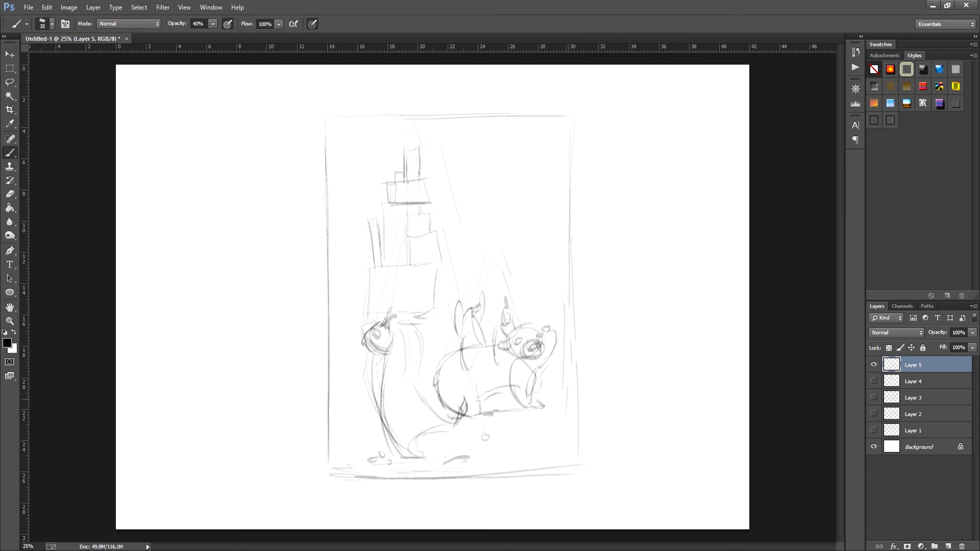
key("ctrl+z")
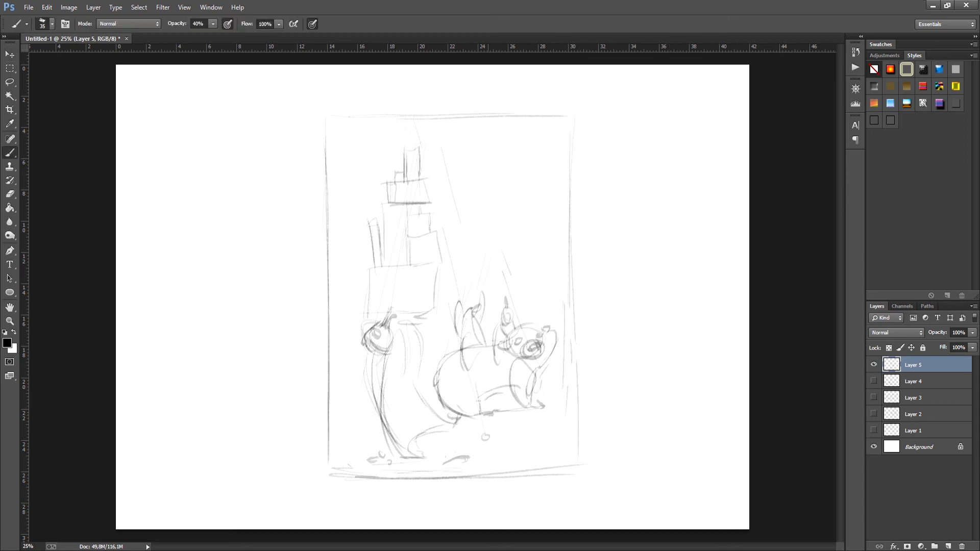